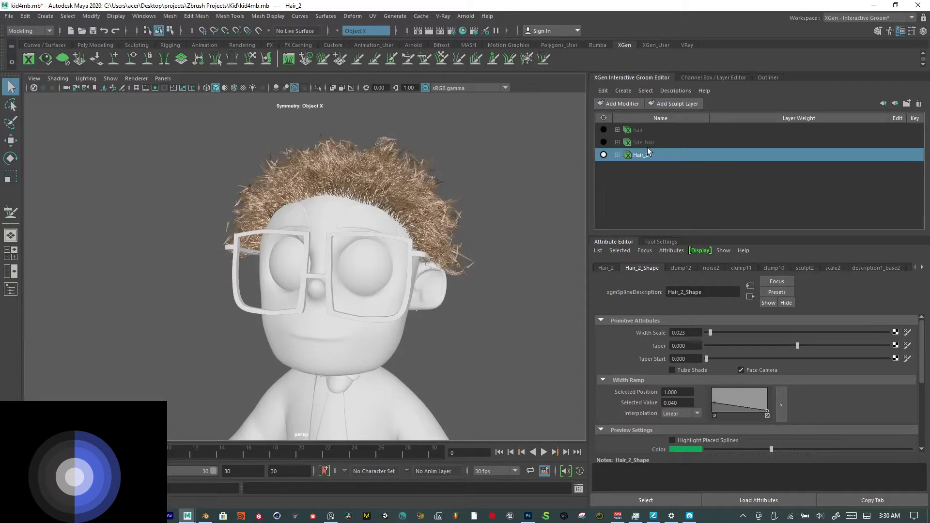
# Open the Export Cache options for the Hair_2 interactive groom.
pyautogui.click(766, 77)
pyautogui.scroll(-5, 743, 191)
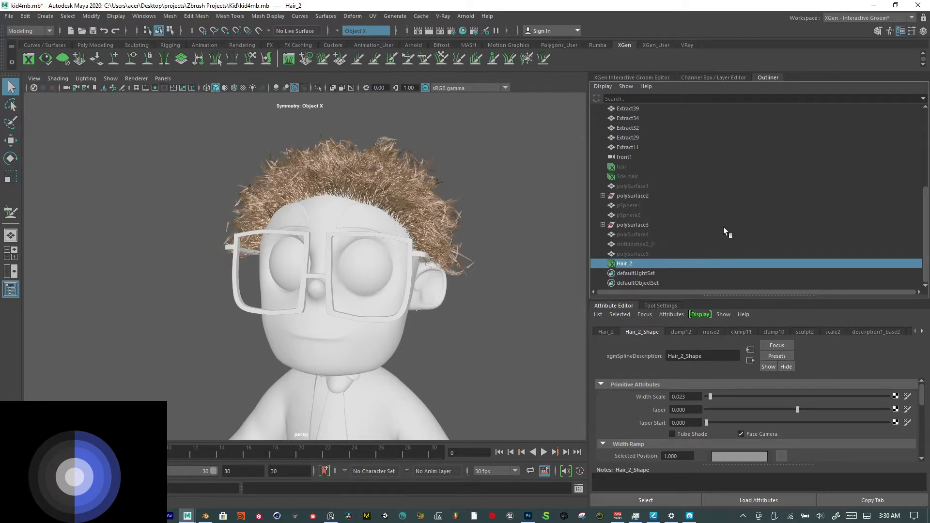
pyautogui.click(395, 16)
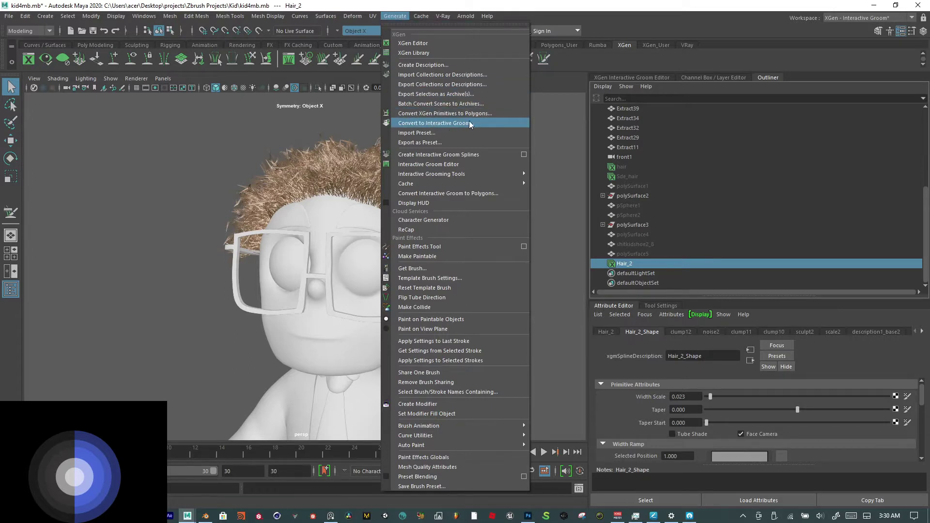
pyautogui.click(397, 16)
pyautogui.click(398, 16)
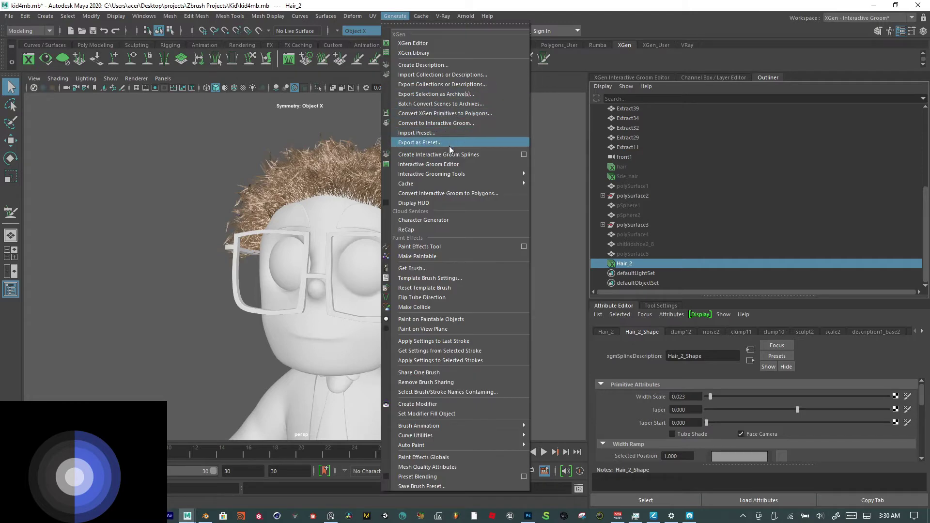
pyautogui.moveTo(444, 182)
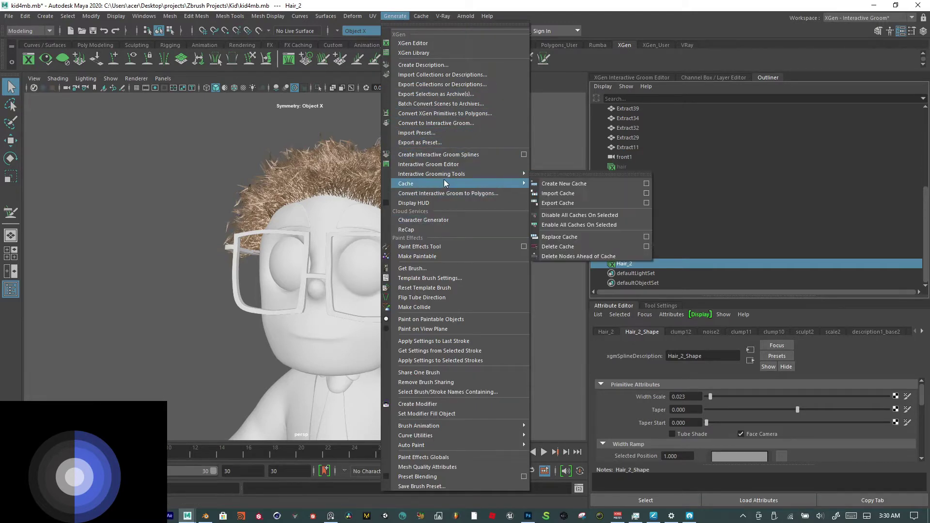
pyautogui.click(580, 204)
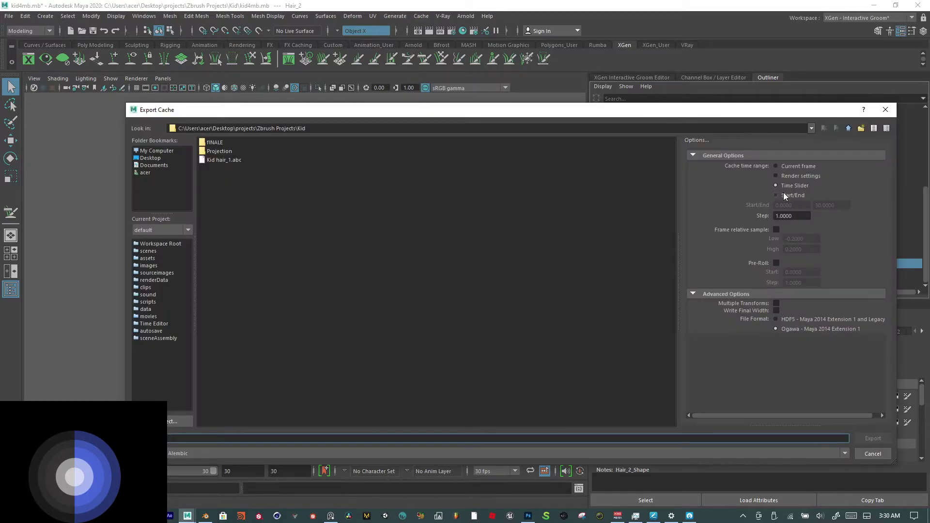
# Export only the current frame of the groom as an Alembic cache named Kid hair_2.
pyautogui.click(792, 169)
pyautogui.write('Kid hair_1')
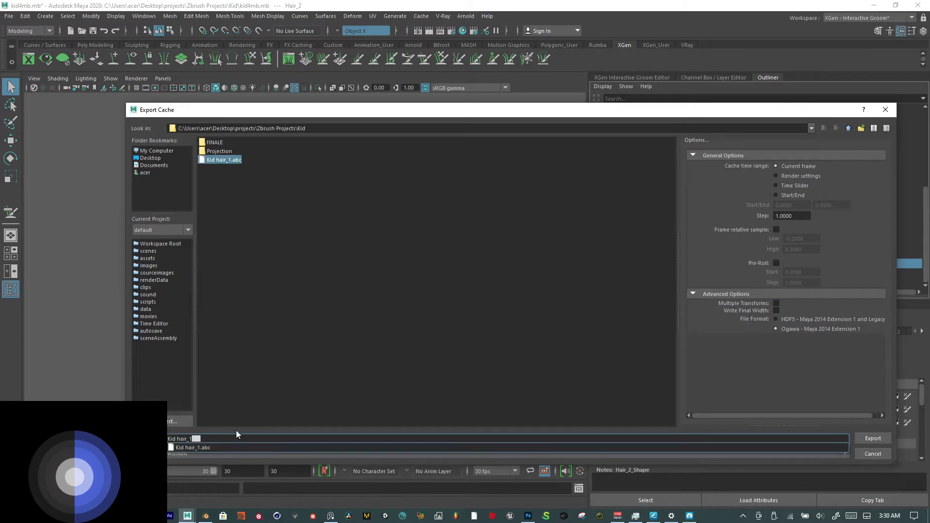
pyautogui.press('BackSpace')
pyautogui.write('@')
pyautogui.press('BackSpace')
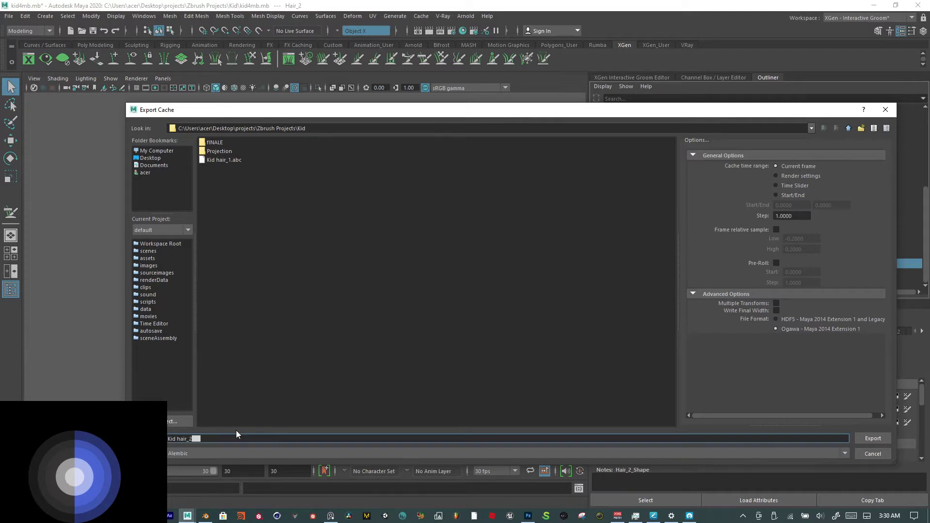
pyautogui.write('2')
pyautogui.click(870, 439)
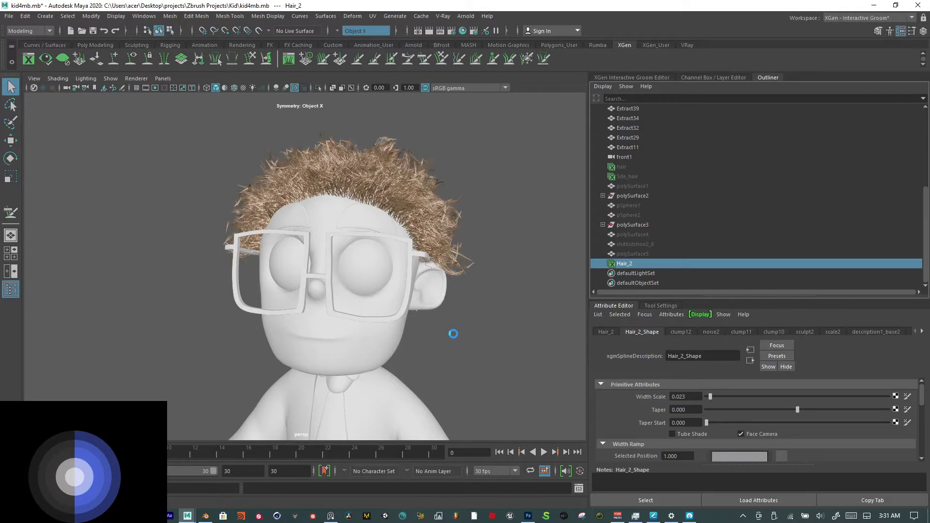
# Switch to Blender and import the Alembic file Kid hair_2.abc into the empty scene.
pyautogui.scroll(-5, 455, 338)
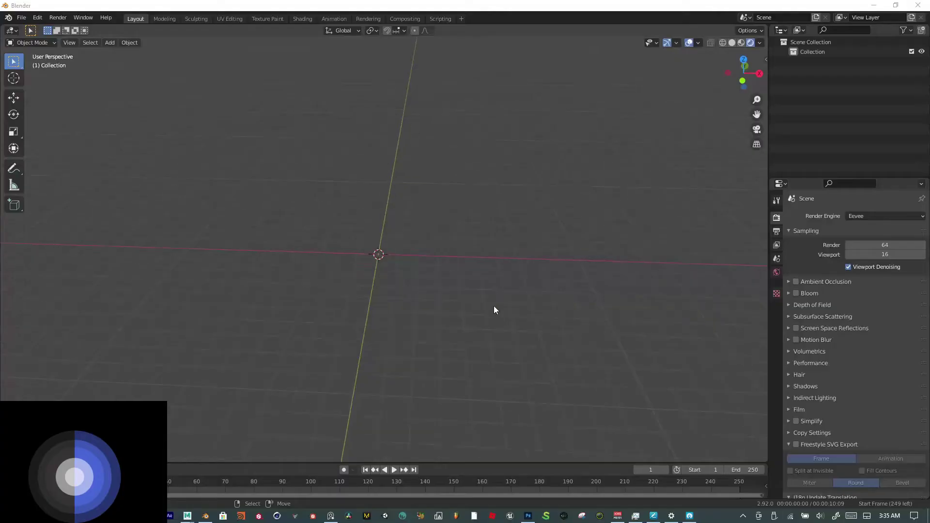
pyautogui.moveTo(493, 307); pyautogui.dragTo(368, 283, button='middle')
pyautogui.click(22, 17)
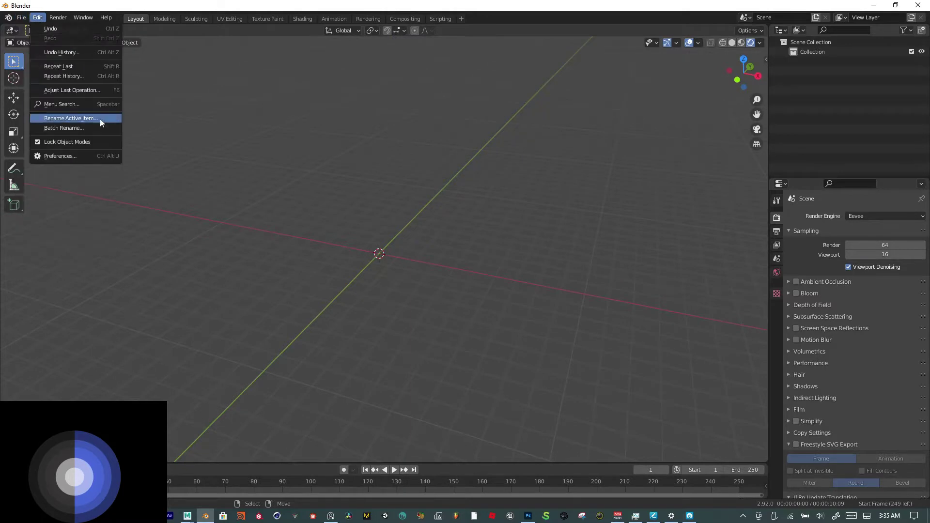
pyautogui.click(21, 18)
pyautogui.moveTo(79, 172)
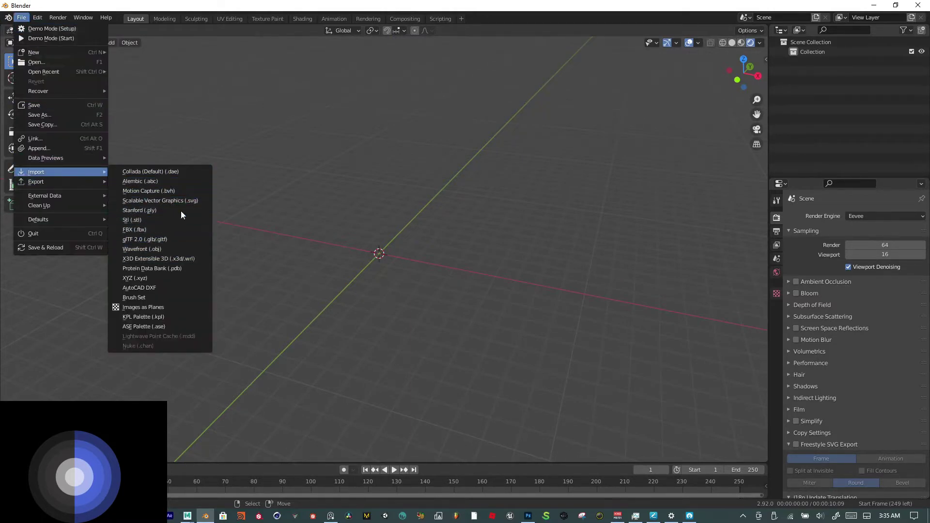
pyautogui.click(174, 181)
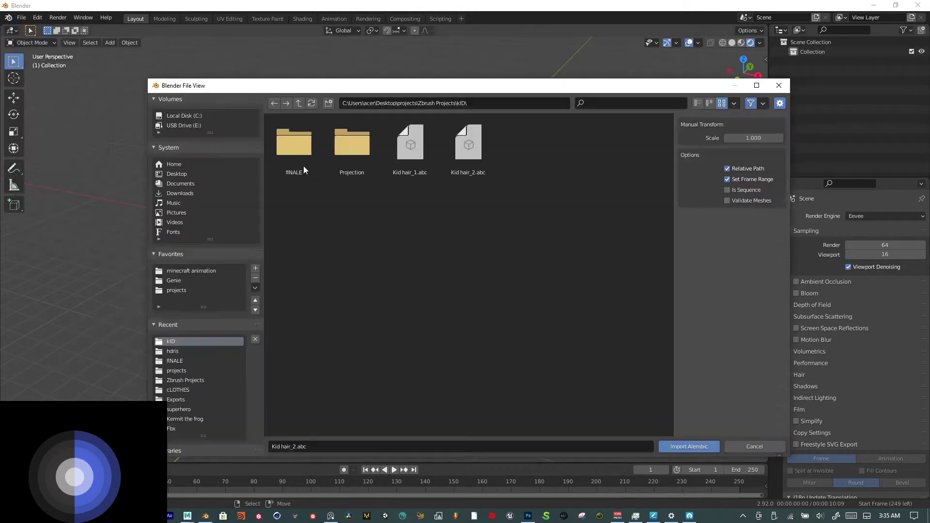
pyautogui.click(458, 148)
pyautogui.click(683, 445)
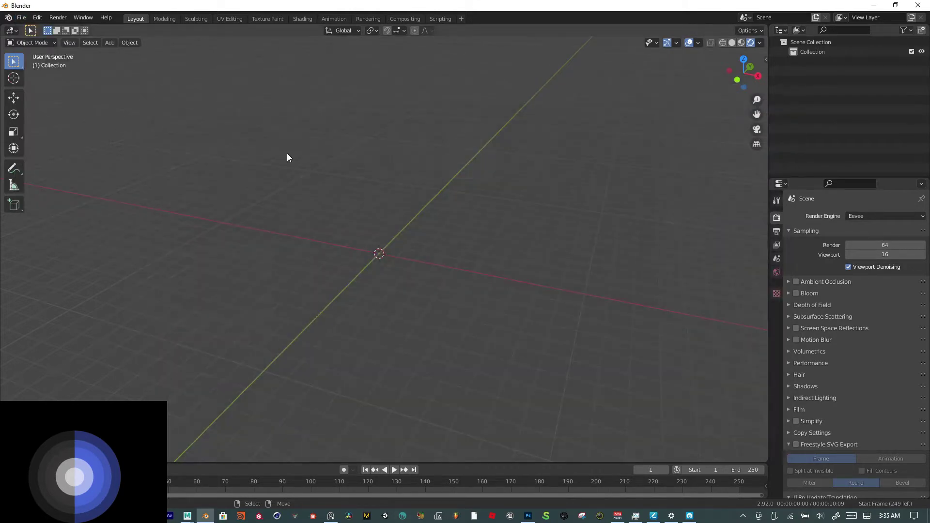
# Examine the imported hair curves up close, in both Object Mode and Edit Mode.
pyautogui.moveTo(435, 185); pyautogui.dragTo(536, 181, button='middle')
pyautogui.click(585, 210)
pyautogui.moveTo(585, 210); pyautogui.dragTo(625, 189, button='middle')
pyautogui.click(467, 190)
pyautogui.scroll(6, 610, 202)
pyautogui.scroll(-8, 620, 201)
pyautogui.scroll(6, 600, 194)
pyautogui.press('Tab')
pyautogui.scroll(-3, 496, 176)
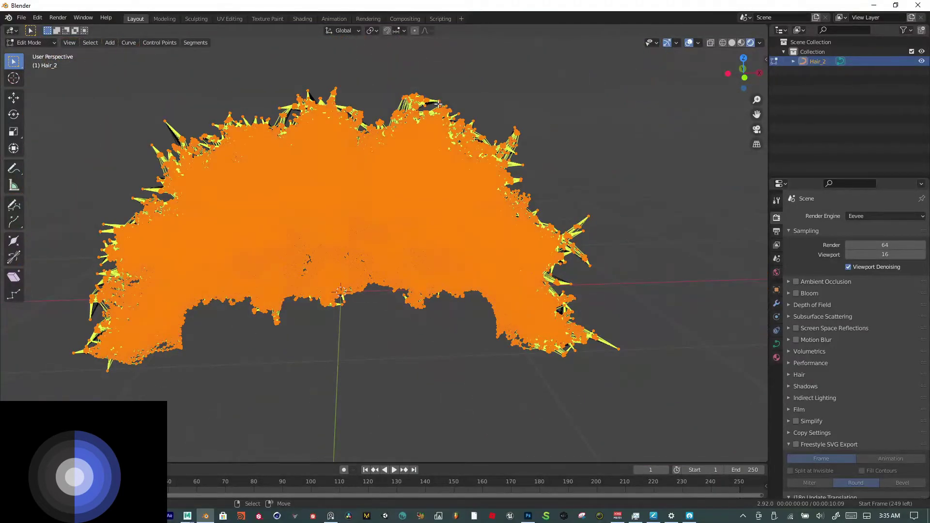
pyautogui.scroll(6, 458, 93)
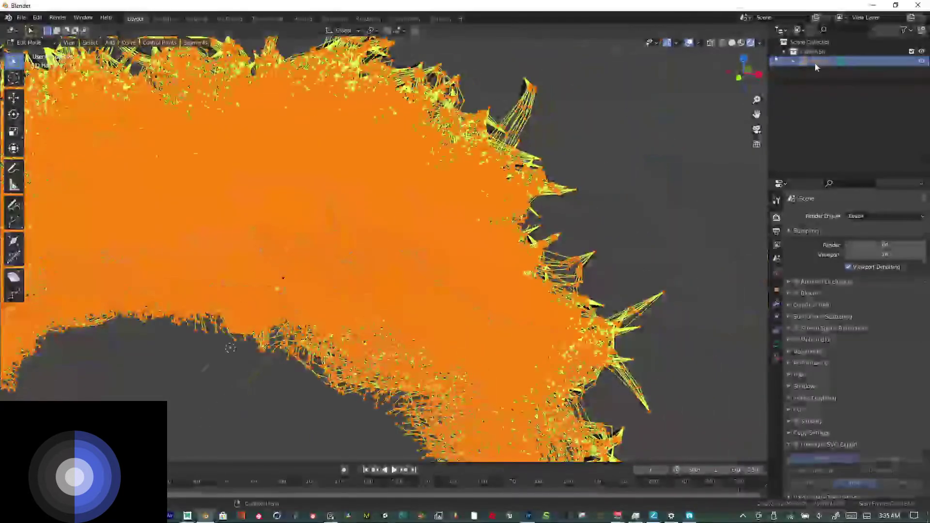
pyautogui.moveTo(637, 123); pyautogui.dragTo(612, 131, button='middle')
# Return to Object Mode and convert the Hair_2 curves to a mesh.
pyautogui.press('Tab')
pyautogui.hotkey('alt', 'c')
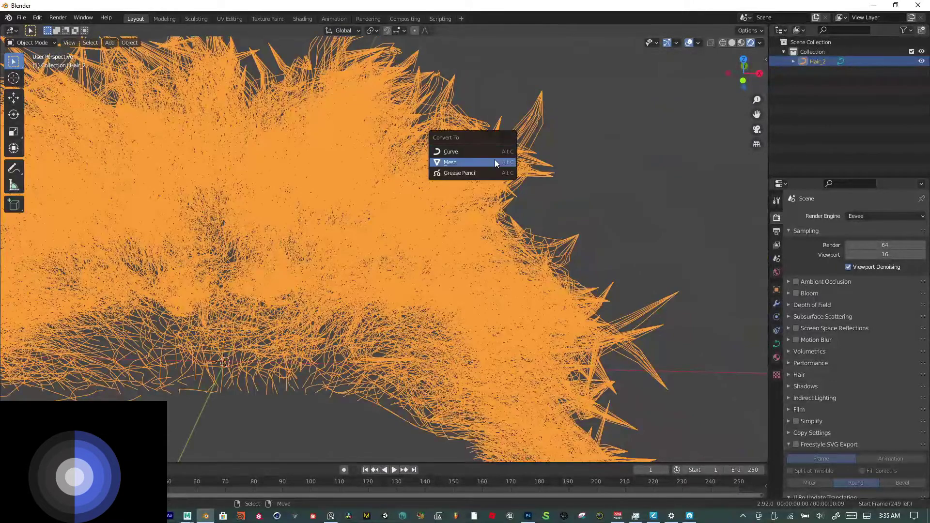
pyautogui.click(495, 161)
pyautogui.scroll(-4, 609, 169)
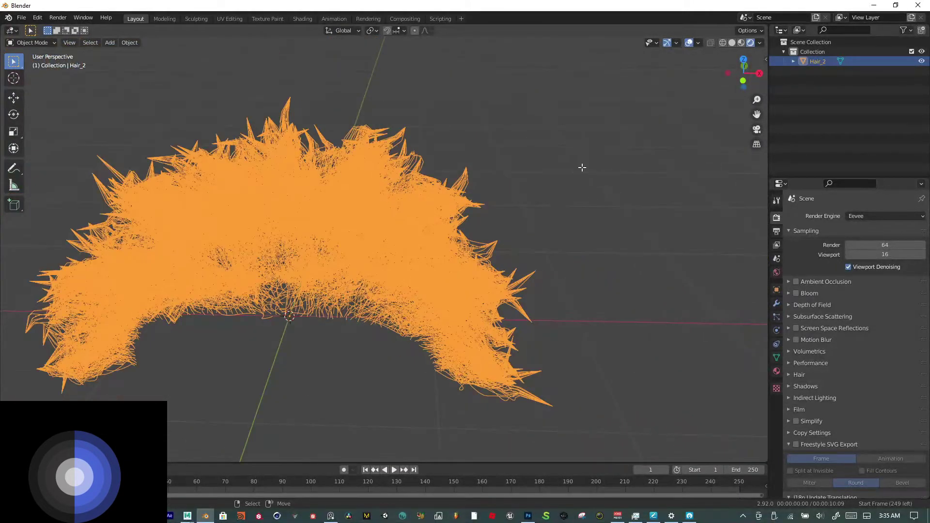
# Select all vertices of the hair mesh in Edit Mode and hide the viewport overlays.
pyautogui.press('Tab')
pyautogui.press('a')
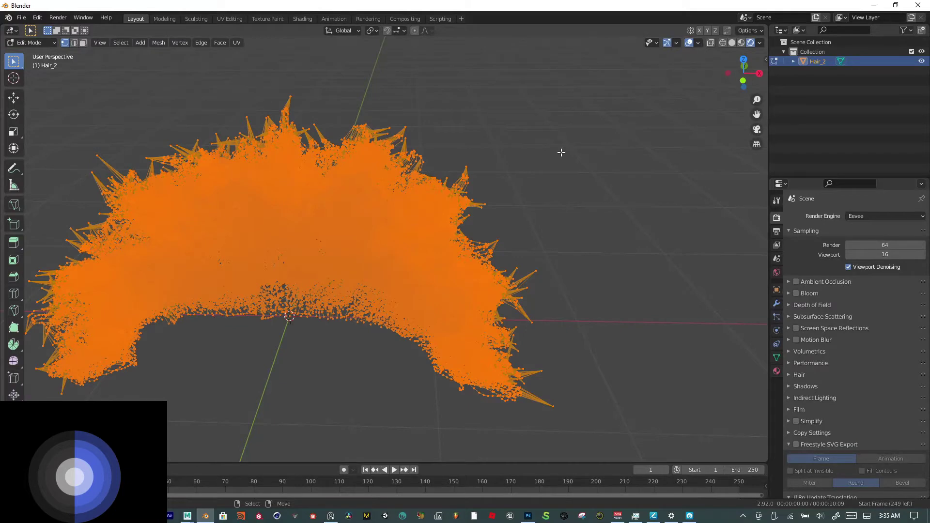
pyautogui.press('g')
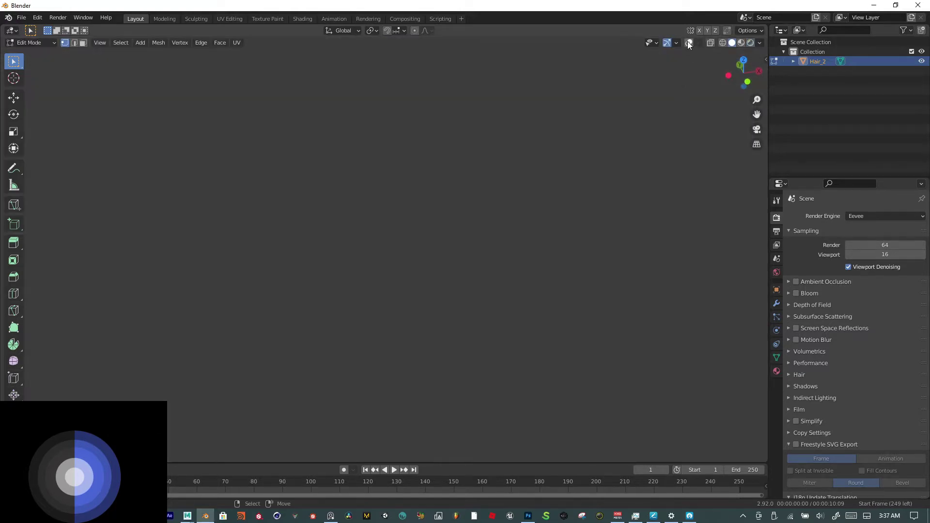
pyautogui.click(688, 44)
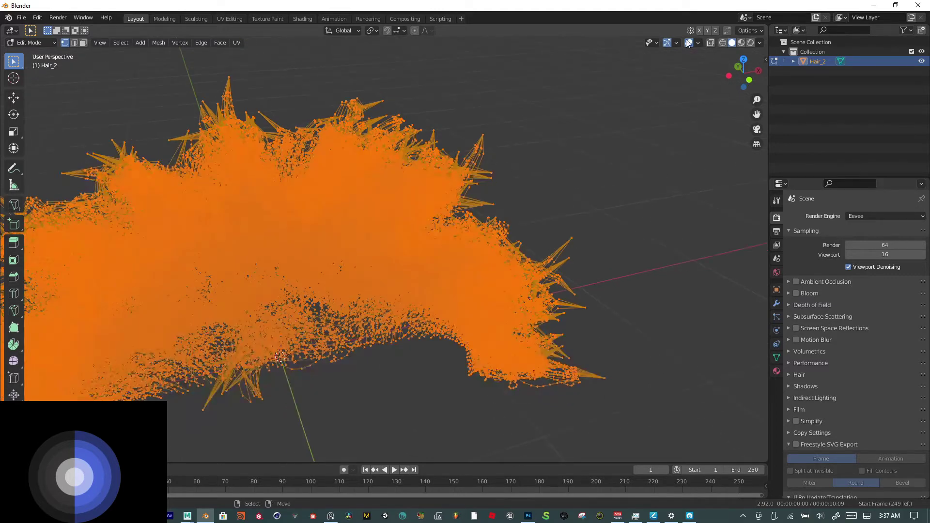
pyautogui.click(689, 43)
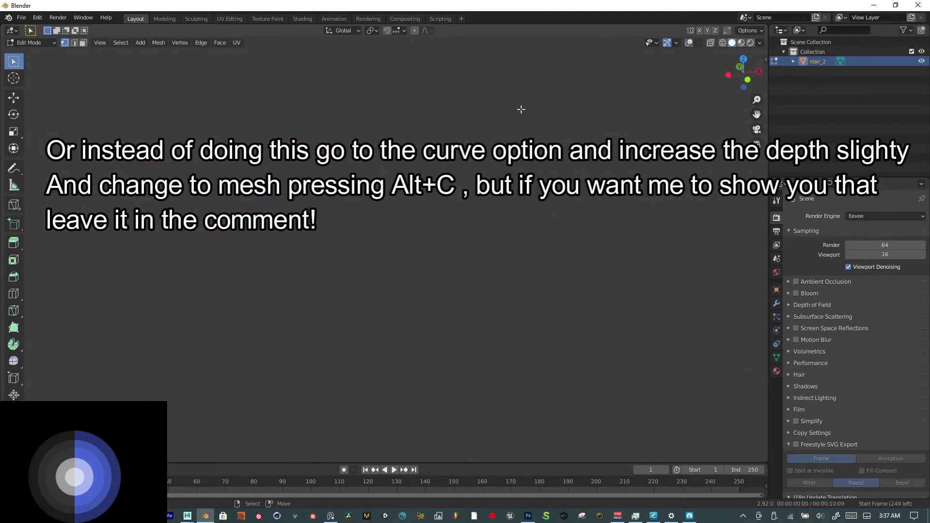
# Try to move the selected hair vertices along the global X axis, checking them with the overlays briefly shown.
pyautogui.press('g')
pyautogui.press('x')
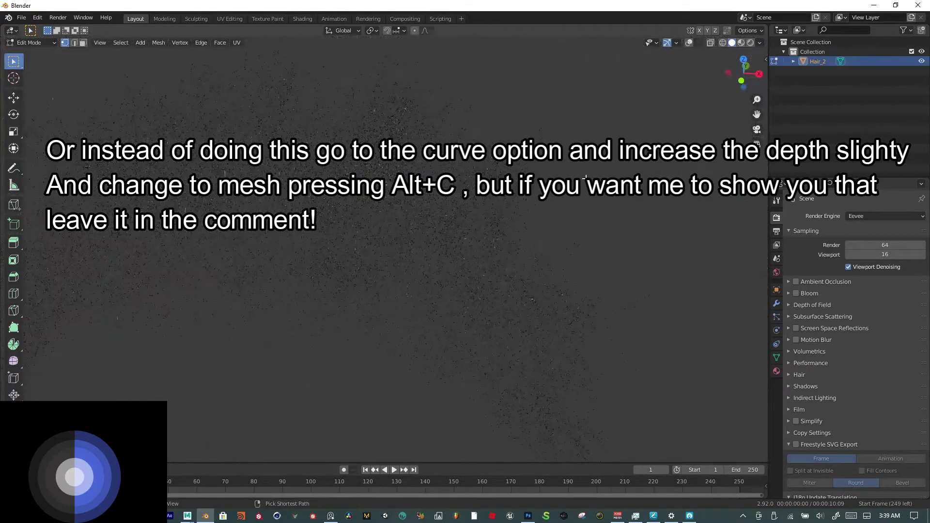
pyautogui.press('KP_4')
pyautogui.press('KP_4')
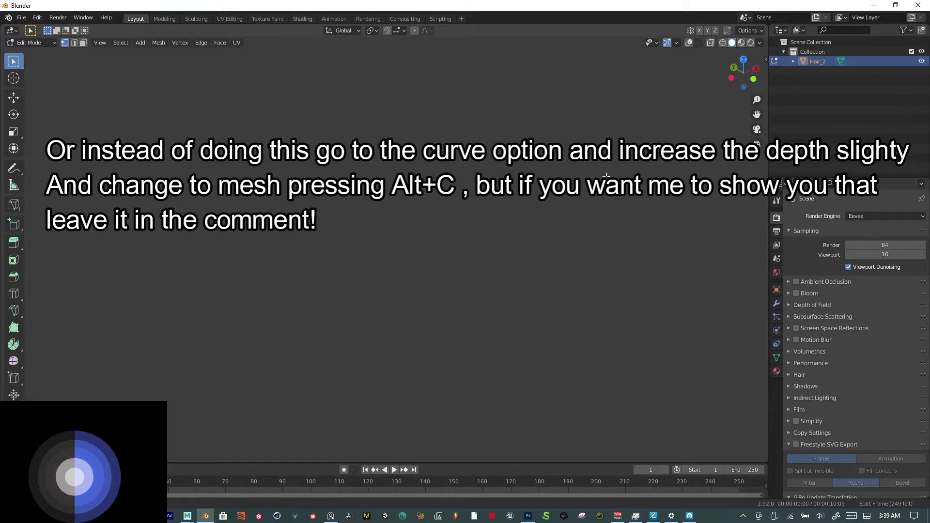
pyautogui.click(689, 43)
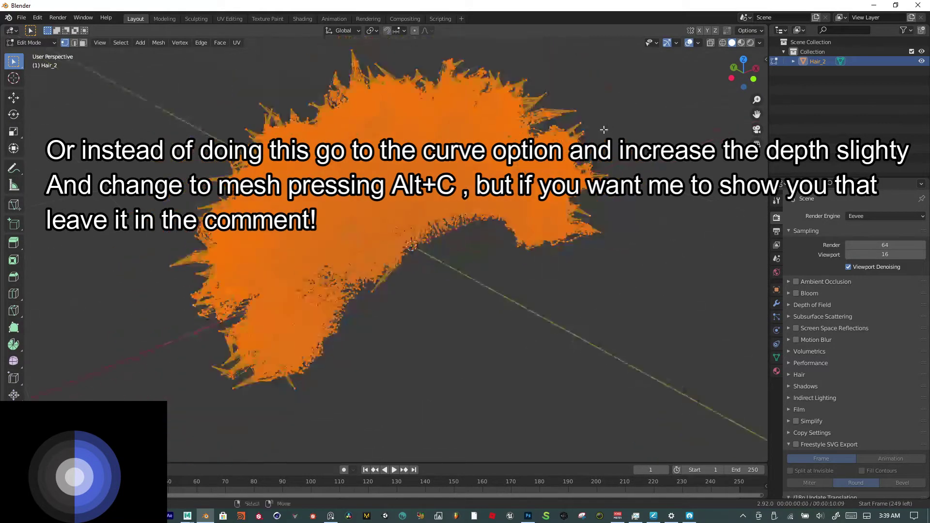
pyautogui.click(689, 43)
# Move the selected hair vertices about 0.0036 m along the global X axis and show the viewport overlays again.
pyautogui.press('g')
pyautogui.press('x')
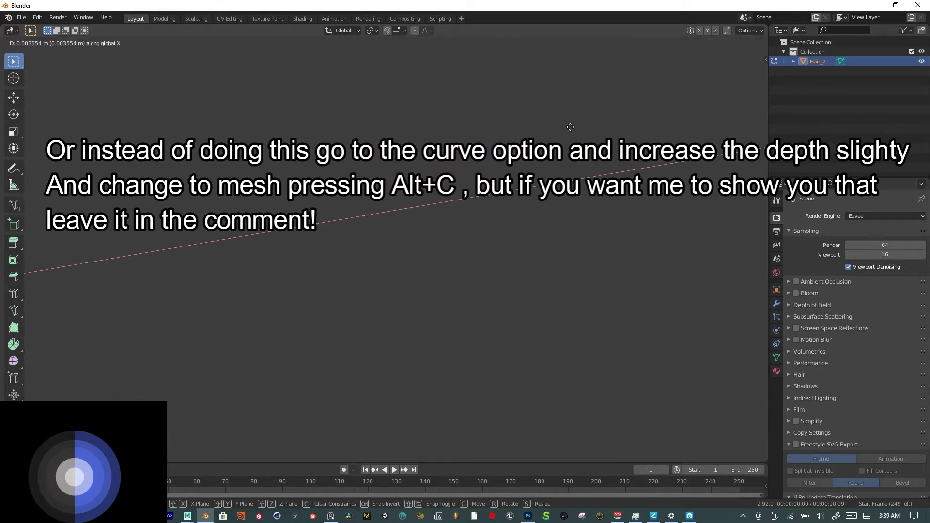
pyautogui.click(563, 138)
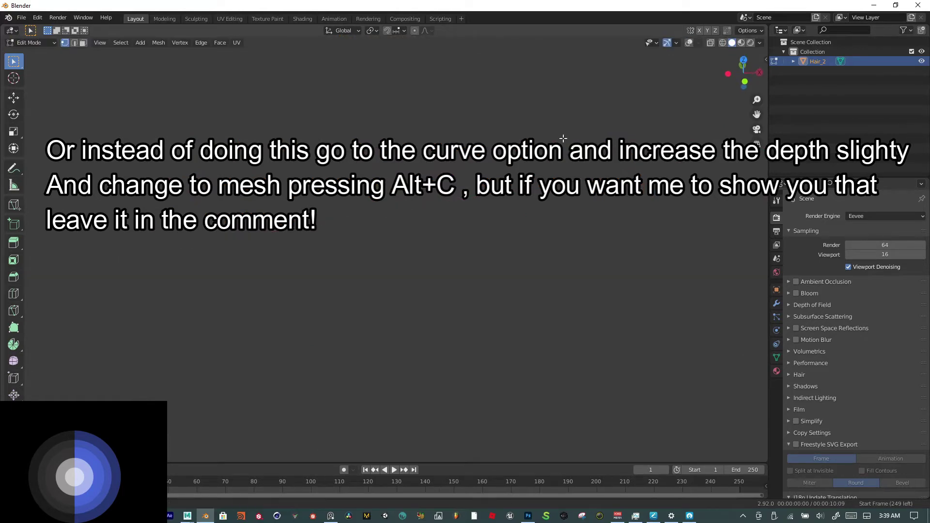
pyautogui.click(688, 43)
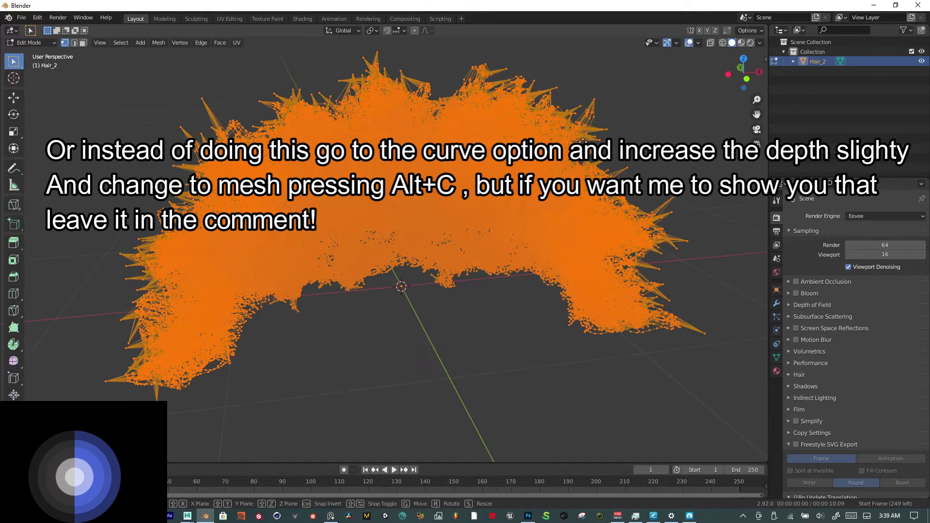
# Reselect all the hair vertices in Edit Mode and try to extrude them about 0.043 m along the global X axis.
pyautogui.hotkey('ctrl', 'i')
pyautogui.hotkey('ctrl', 'i')
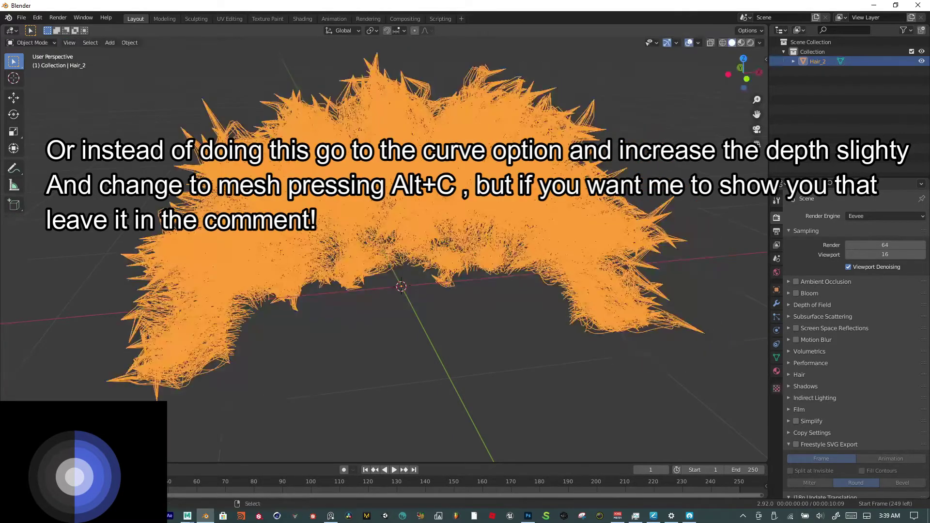
pyautogui.press('Tab')
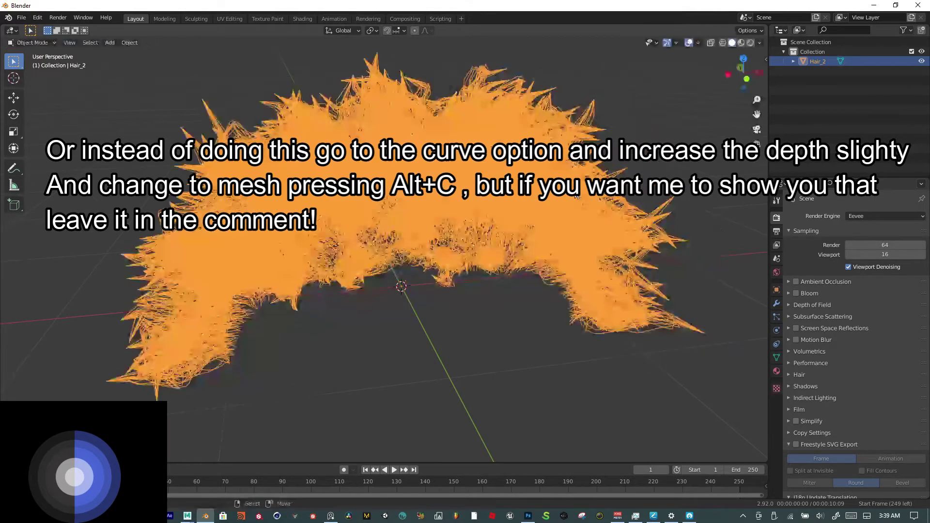
pyautogui.press('Tab')
pyautogui.press('a')
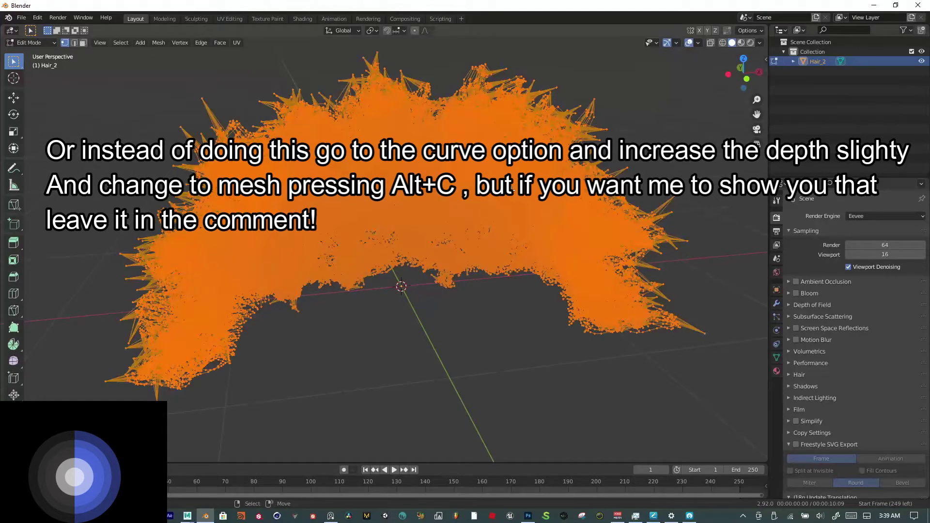
pyautogui.press('e')
pyautogui.press('x')
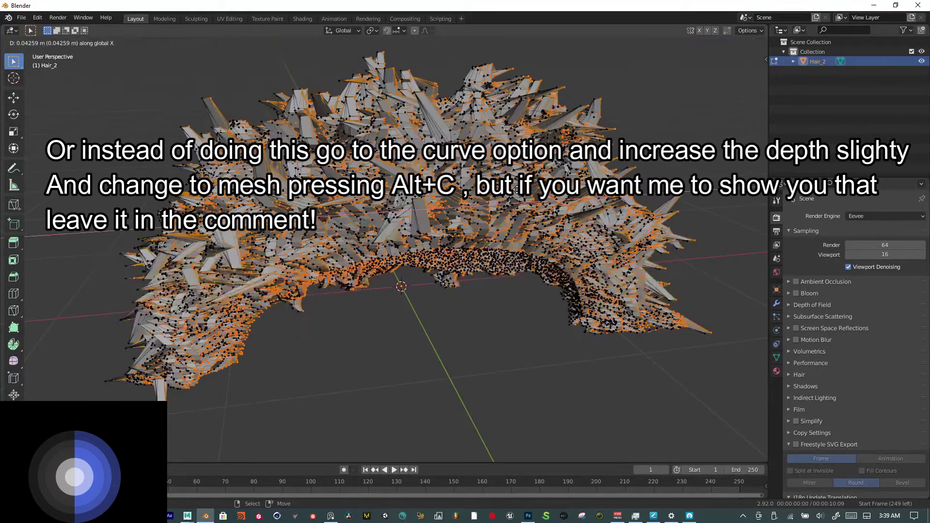
pyautogui.click(648, 91)
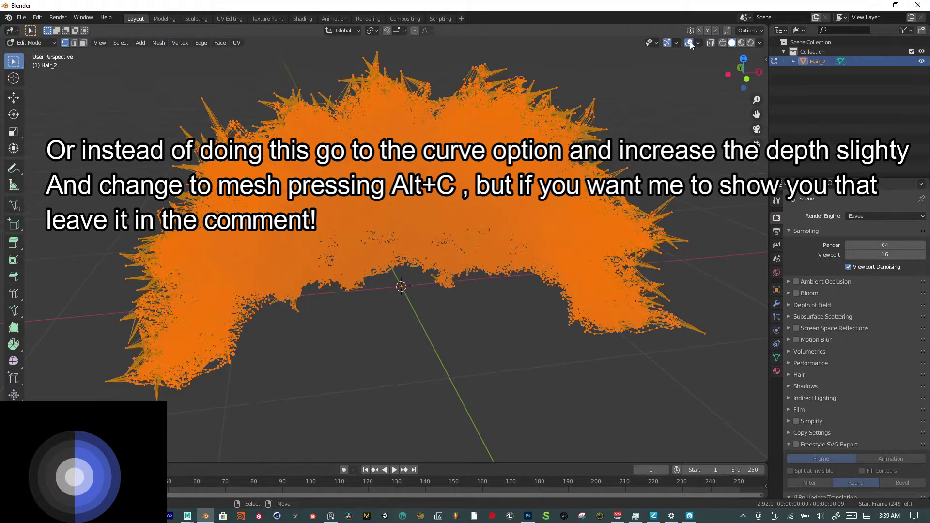
# Extrude the selected hair vertices along the global X axis with the overlays hidden, and return to Object Mode.
pyautogui.press('x')
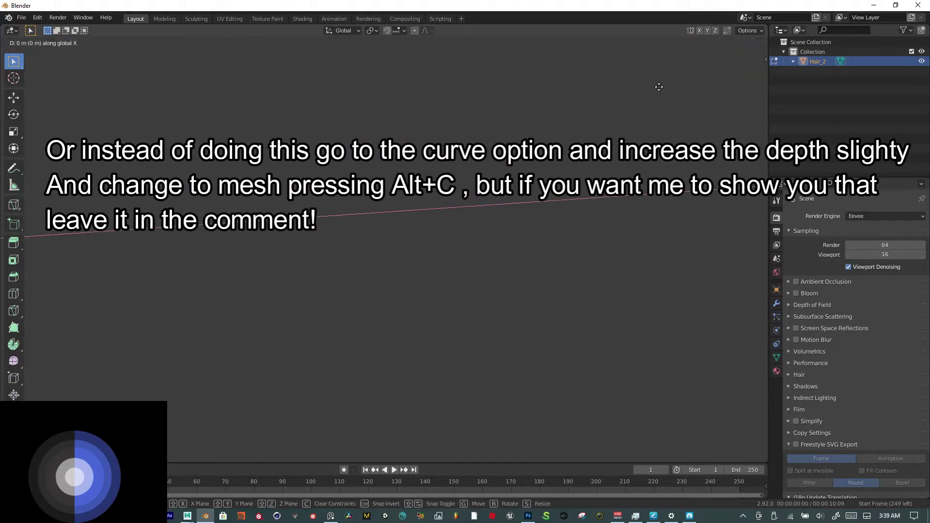
pyautogui.click(659, 87)
pyautogui.moveTo(581, 160); pyautogui.dragTo(509, 225, button='middle')
pyautogui.scroll(5, 509, 225)
pyautogui.press('Tab')
# Deselect the hair object and look over the whole hairpiece.
pyautogui.scroll(3, 513, 228)
pyautogui.click(512, 221)
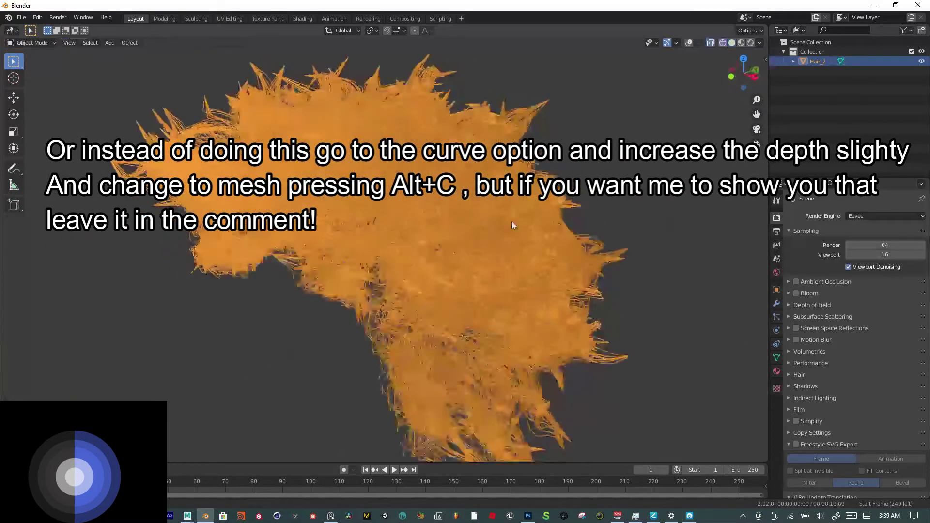
pyautogui.scroll(2, 511, 226)
pyautogui.hotkey('alt', 'a')
pyautogui.scroll(-8, 467, 213)
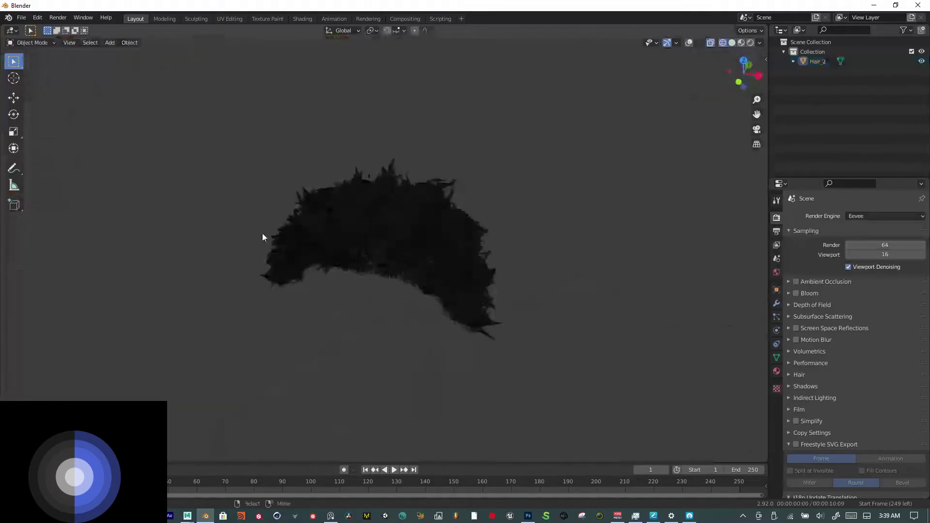
# Add a camera to the scene.
pyautogui.click(467, 257)
pyautogui.scroll(4, 381, 236)
pyautogui.moveTo(381, 235); pyautogui.dragTo(533, 194, button='middle')
pyautogui.scroll(-3, 645, 165)
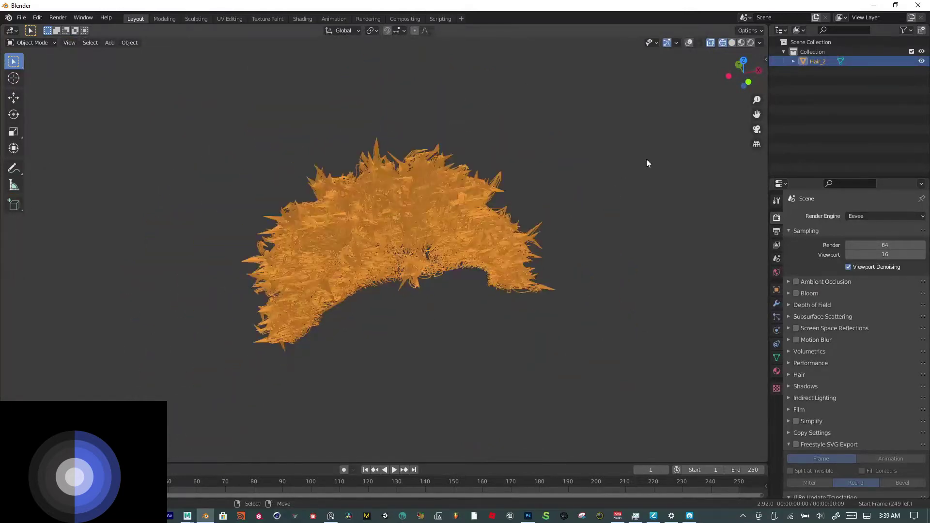
pyautogui.hotkey('shift', 'a')
pyautogui.click(600, 206)
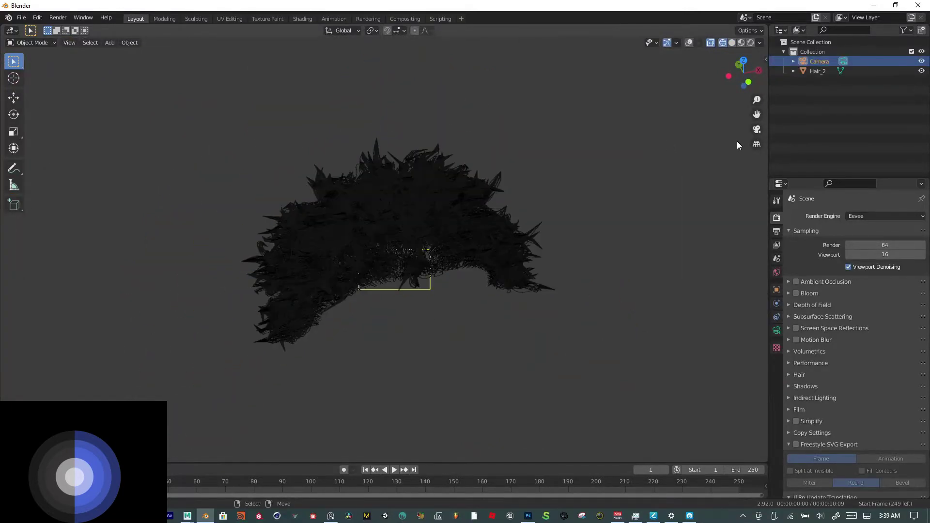
# Look through the new camera and fly it back until the whole hairpiece is framed in its view.
pyautogui.click(757, 129)
pyautogui.hotkey('shift', '`')
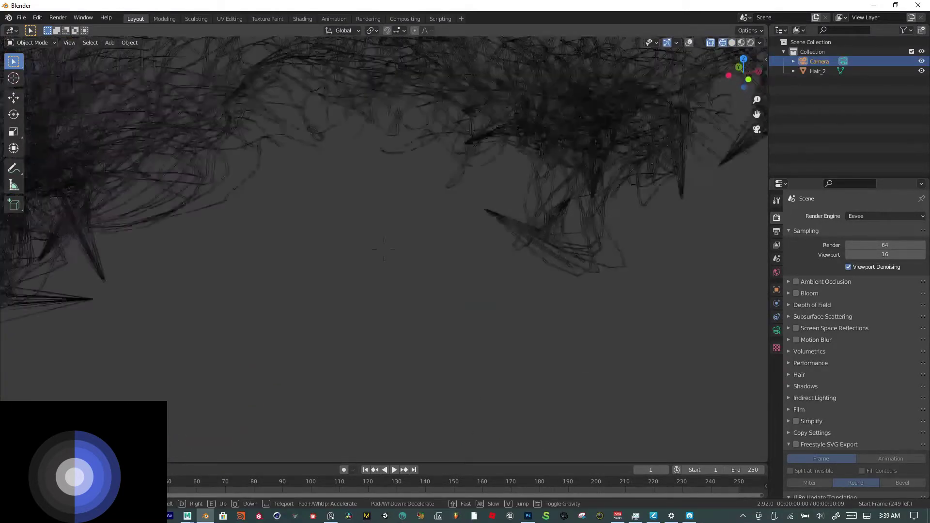
pyautogui.press('s')
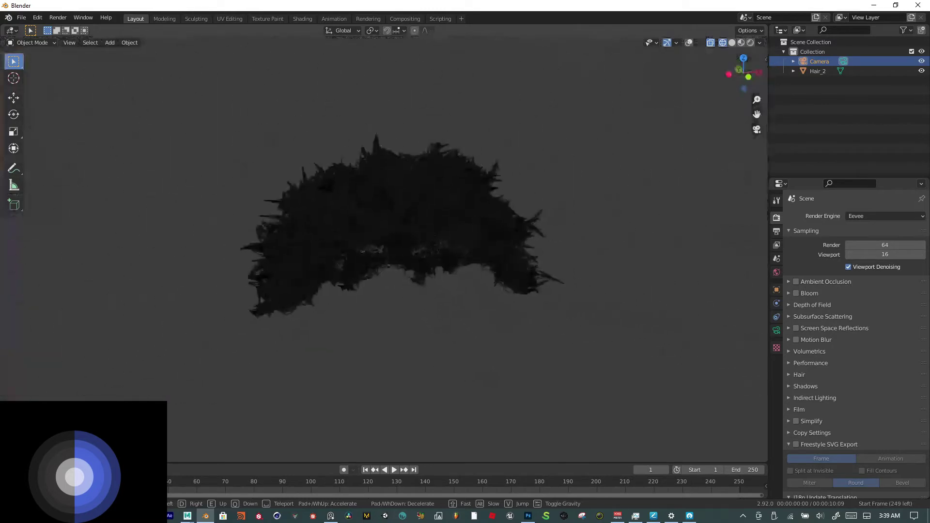
pyautogui.click(387, 254)
pyautogui.hotkey('shift', '`')
pyautogui.press('w')
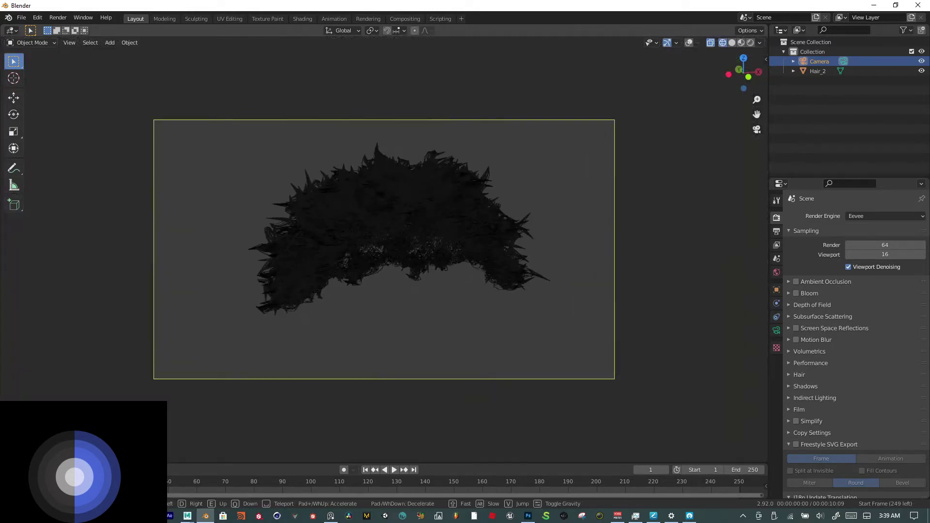
pyautogui.click(438, 241)
# Select the hair object, give it a new material and open the choices for its surface shader.
pyautogui.click(437, 241)
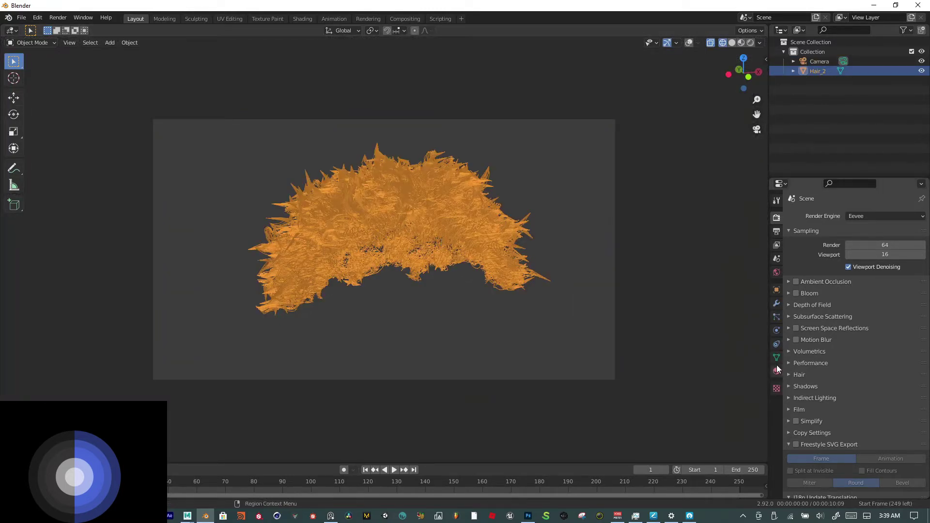
pyautogui.click(777, 371)
pyautogui.click(847, 257)
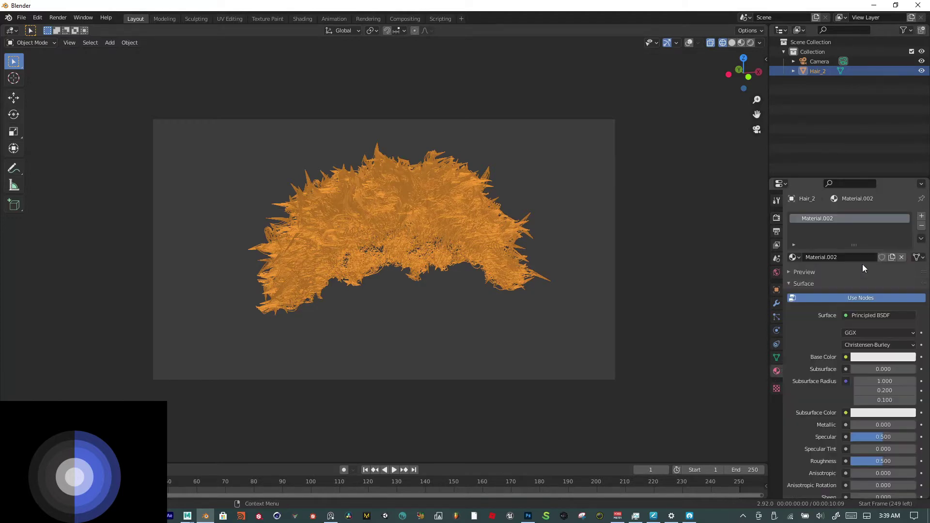
pyautogui.click(867, 315)
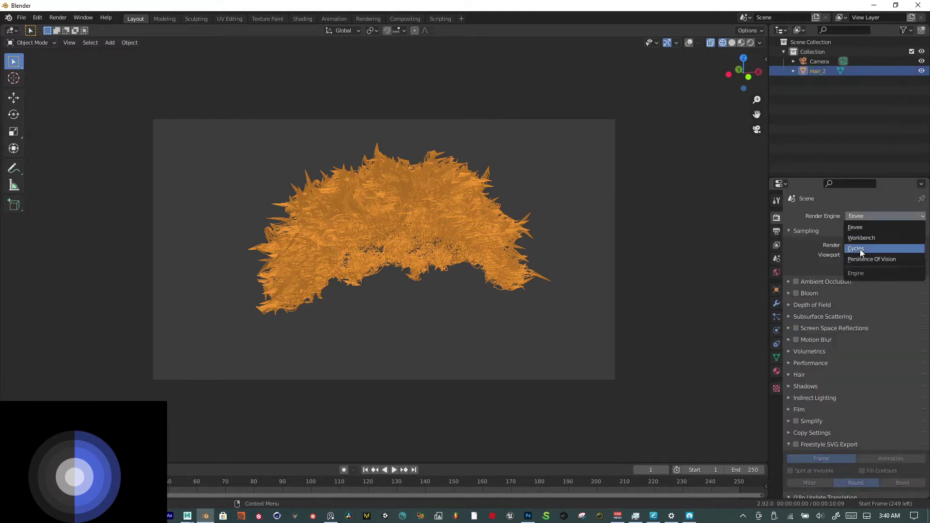
# Set the render engine to Cycles, render the camera view and examine the hair strands in the render result.
pyautogui.click(863, 253)
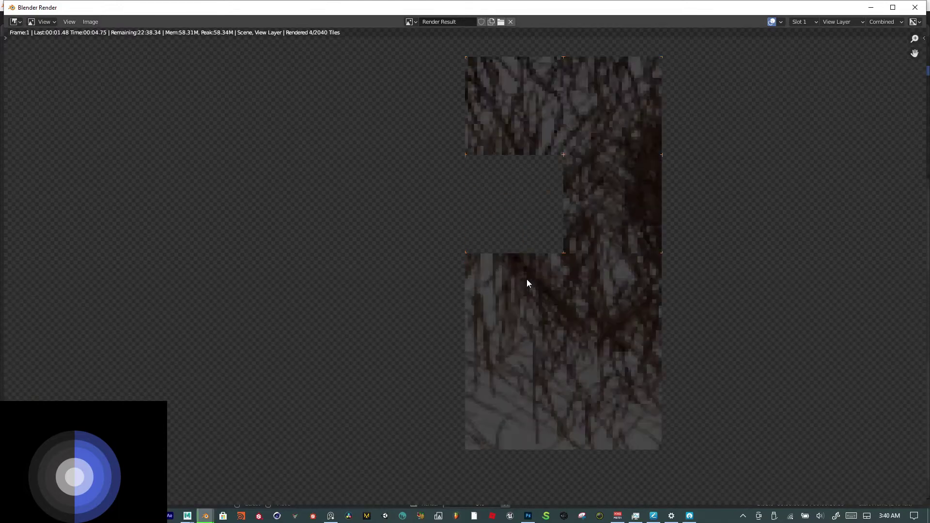
pyautogui.scroll(1, 528, 280)
pyautogui.scroll(-9, 528, 280)
pyautogui.scroll(7, 527, 280)
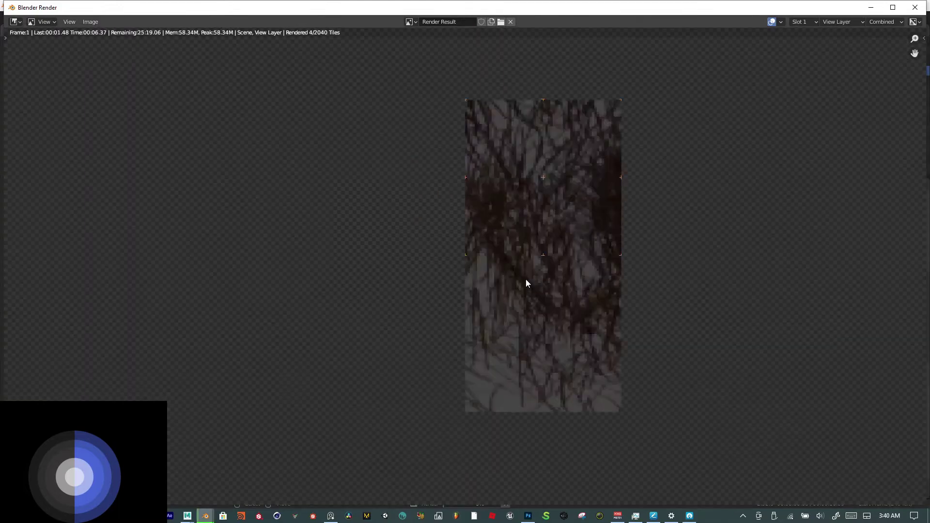
pyautogui.scroll(4, 526, 280)
pyautogui.scroll(-10, 526, 281)
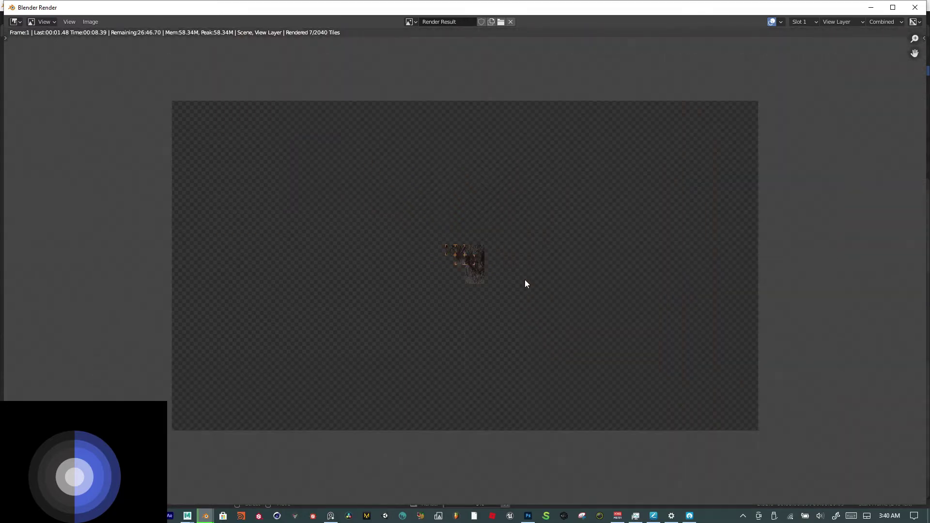
pyautogui.scroll(15, 525, 281)
pyautogui.scroll(-6, 490, 249)
pyautogui.scroll(2, 489, 249)
pyautogui.scroll(-7, 491, 262)
pyautogui.scroll(6, 493, 271)
pyautogui.scroll(-5, 493, 271)
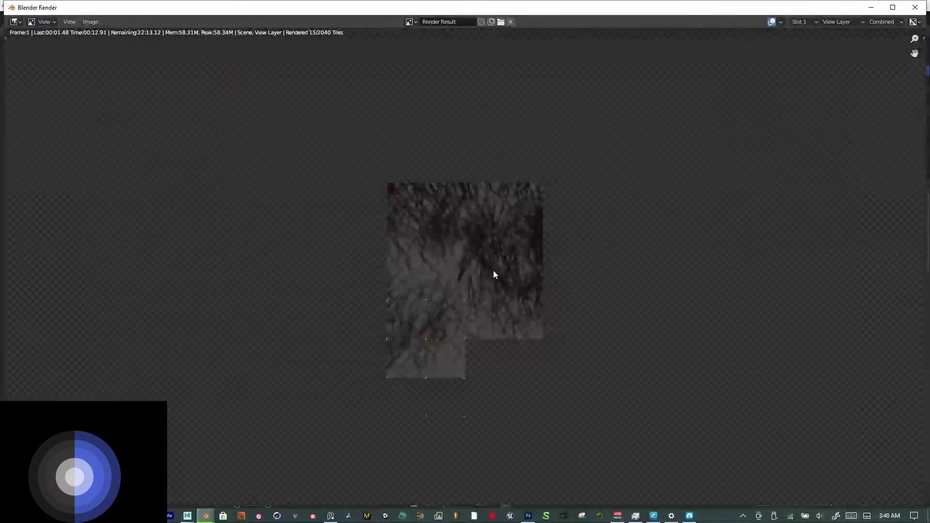
pyautogui.scroll(-7, 495, 274)
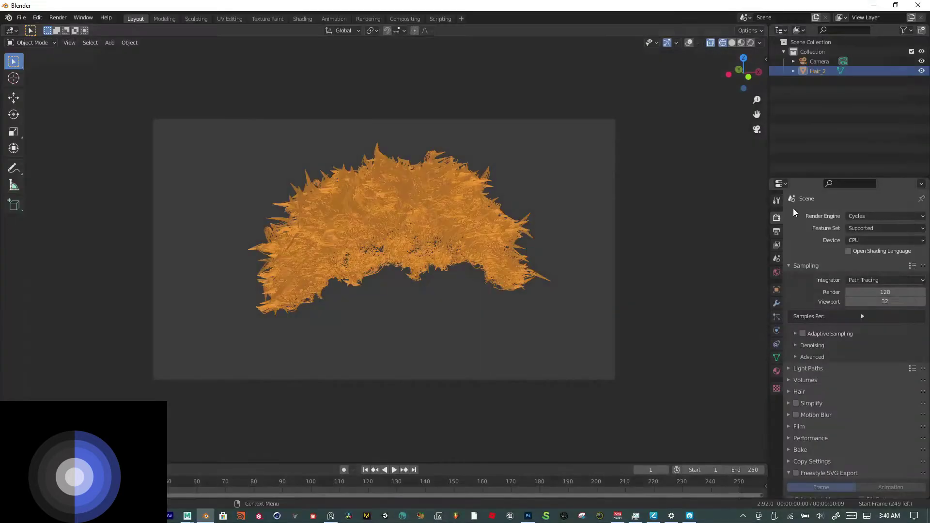
# Set the render samples to 5, render the camera view again and inspect the hair before stopping the render.
pyautogui.click(874, 291)
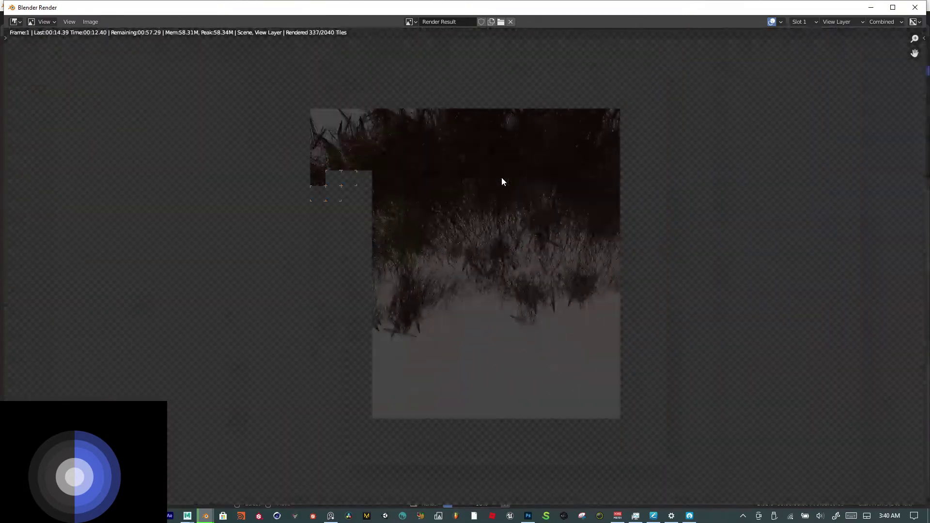
pyautogui.scroll(5, 502, 180)
pyautogui.scroll(-8, 502, 177)
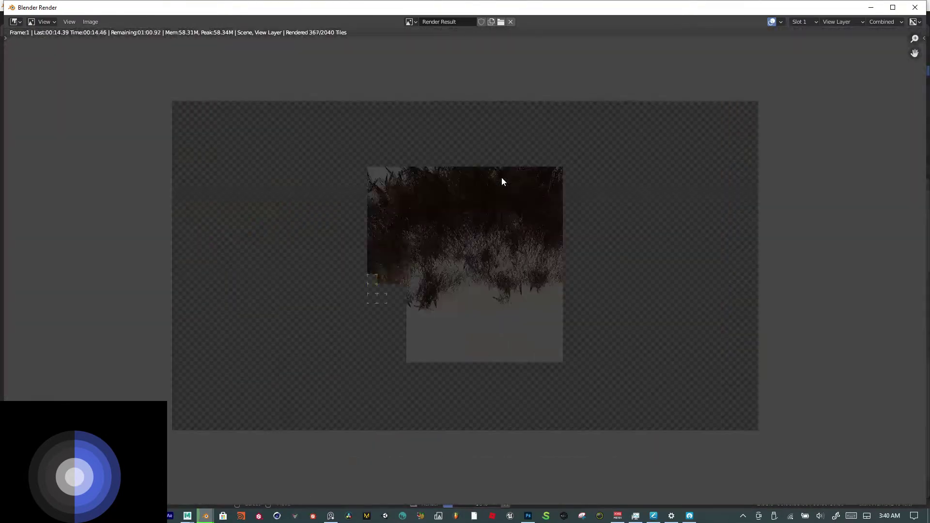
pyautogui.scroll(-5, 426, 305)
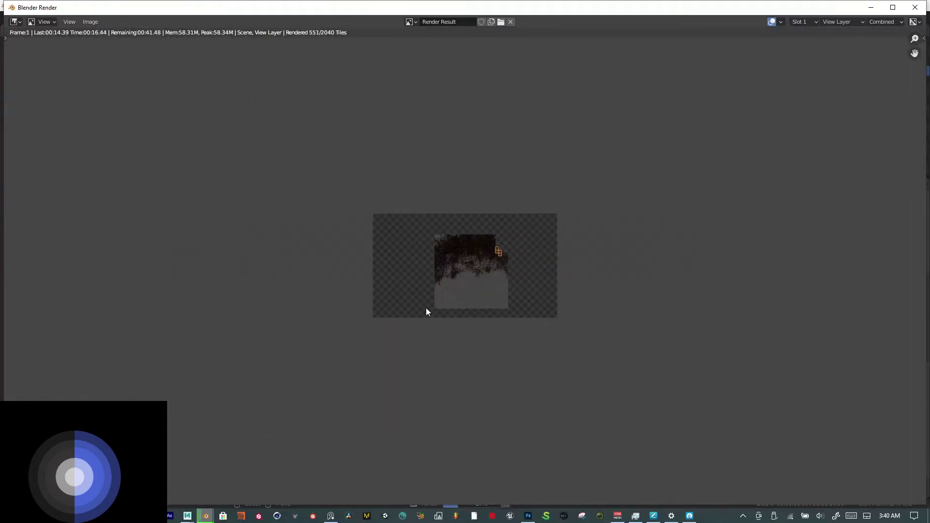
pyautogui.scroll(6, 426, 306)
pyautogui.scroll(1, 426, 306)
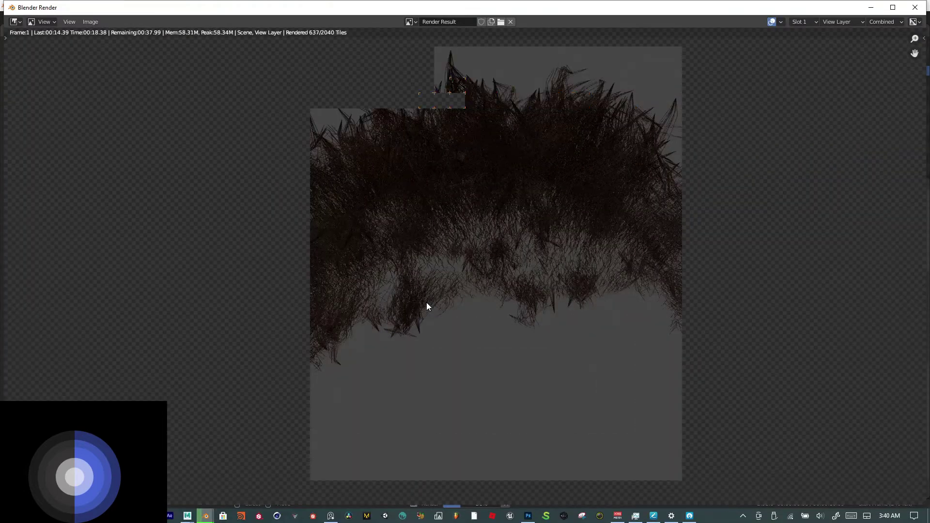
pyautogui.scroll(-3, 426, 303)
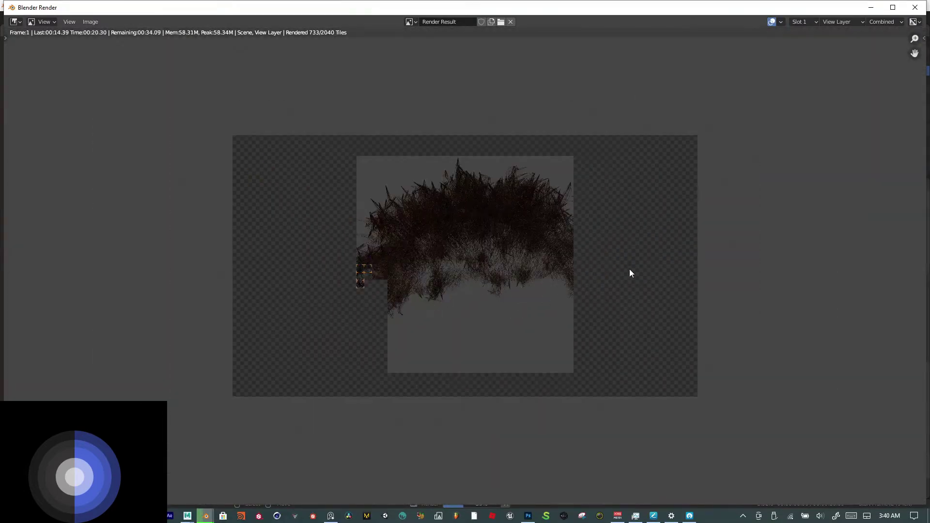
pyautogui.press('Escape')
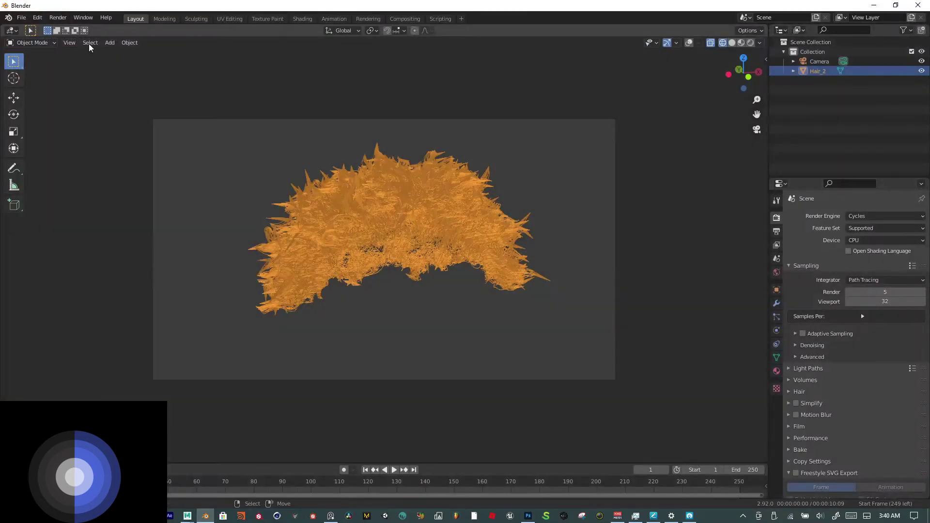
# Import the FBX model Good kid_low.fbx from the kID folder into the scene.
pyautogui.click(226, 166)
pyautogui.click(21, 17)
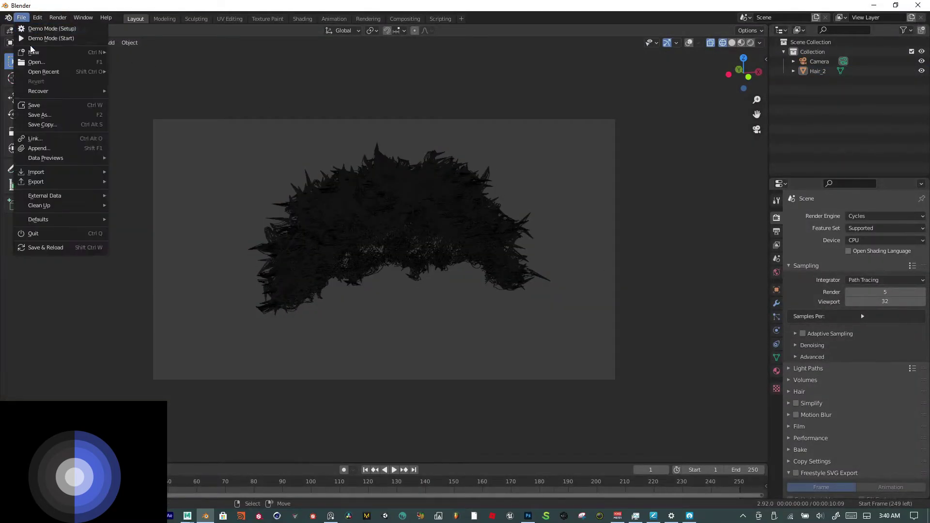
pyautogui.moveTo(79, 173)
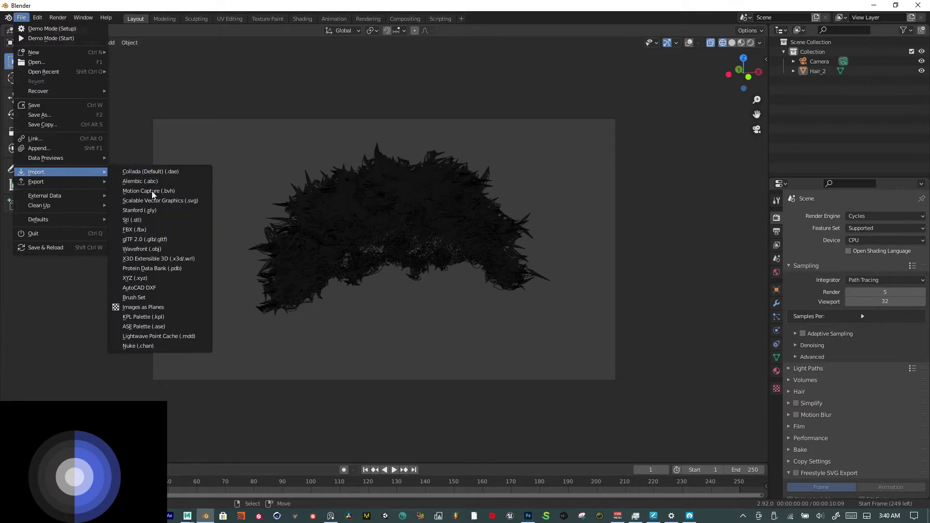
pyautogui.click(187, 230)
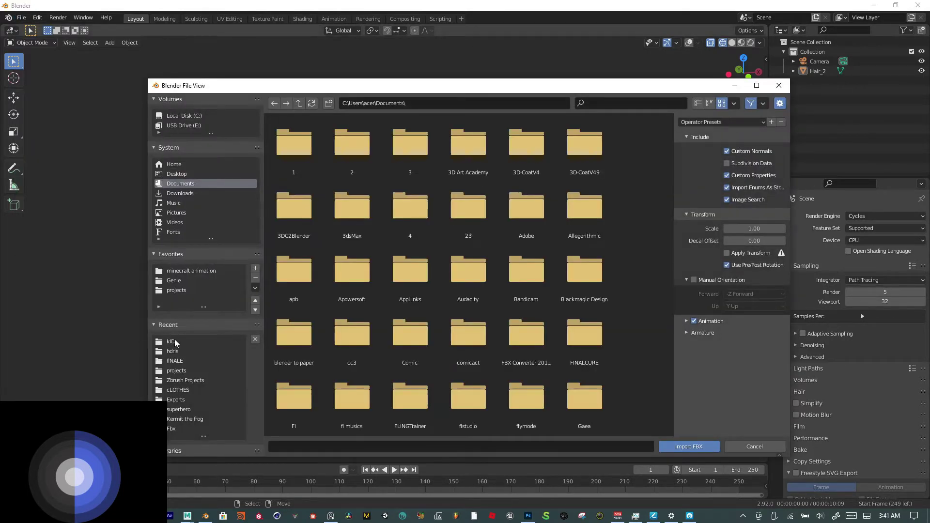
pyautogui.click(173, 342)
pyautogui.click(311, 174)
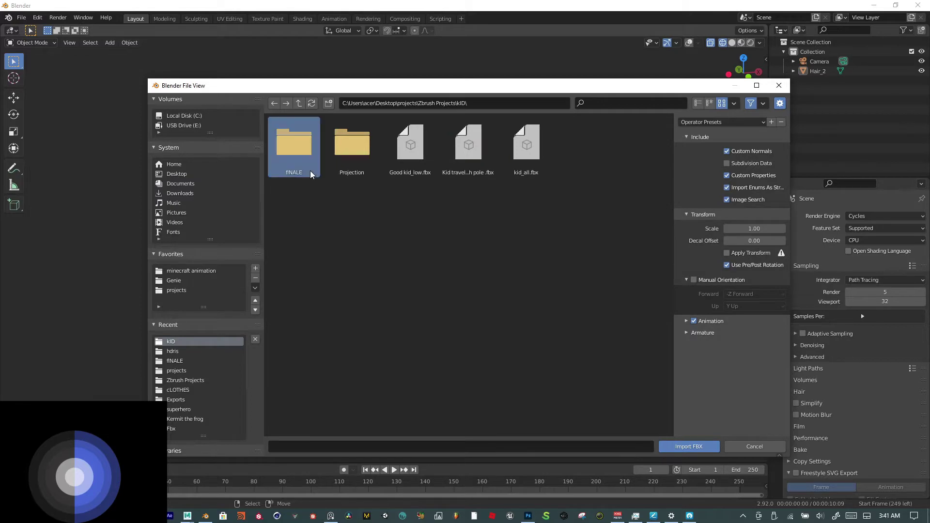
pyautogui.click(414, 156)
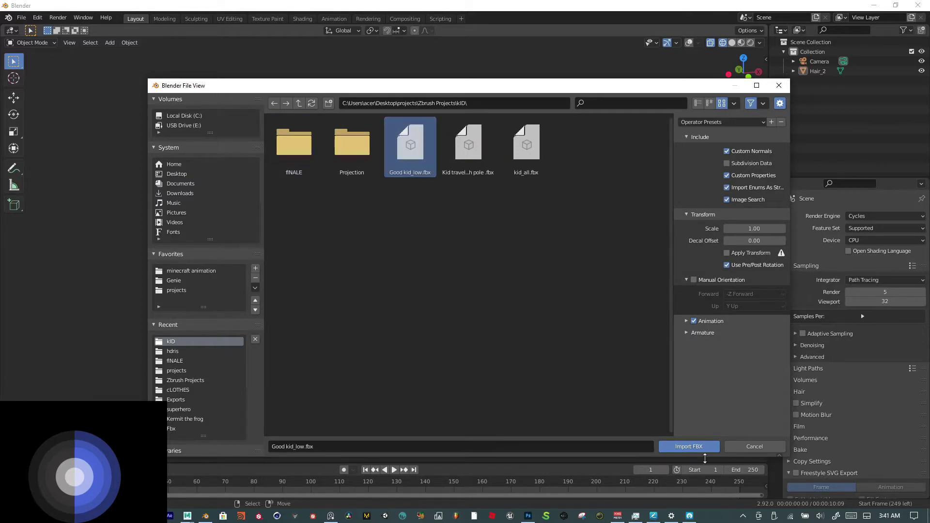
pyautogui.click(686, 448)
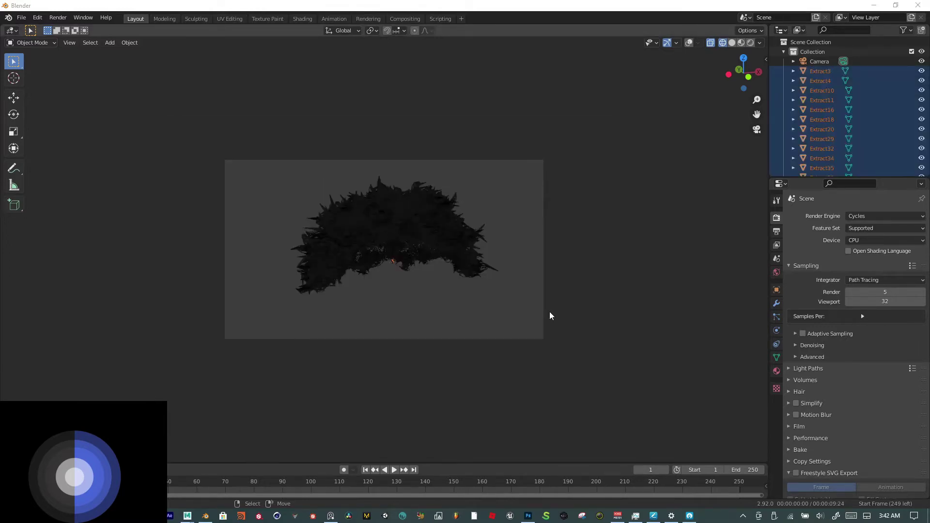
# Scale up the imported character parts until the head fits beneath the hairpiece, and deselect them.
pyautogui.scroll(5, 533, 310)
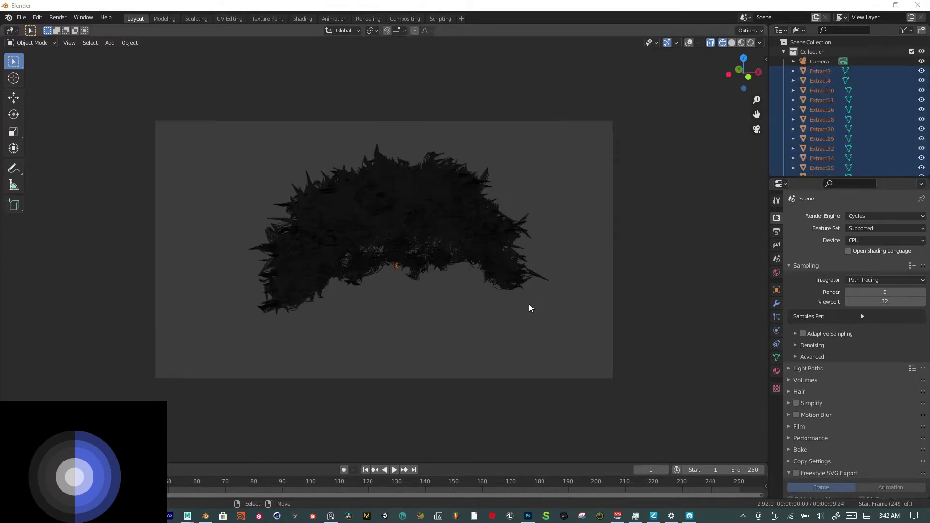
pyautogui.scroll(-2, 531, 308)
pyautogui.press('s')
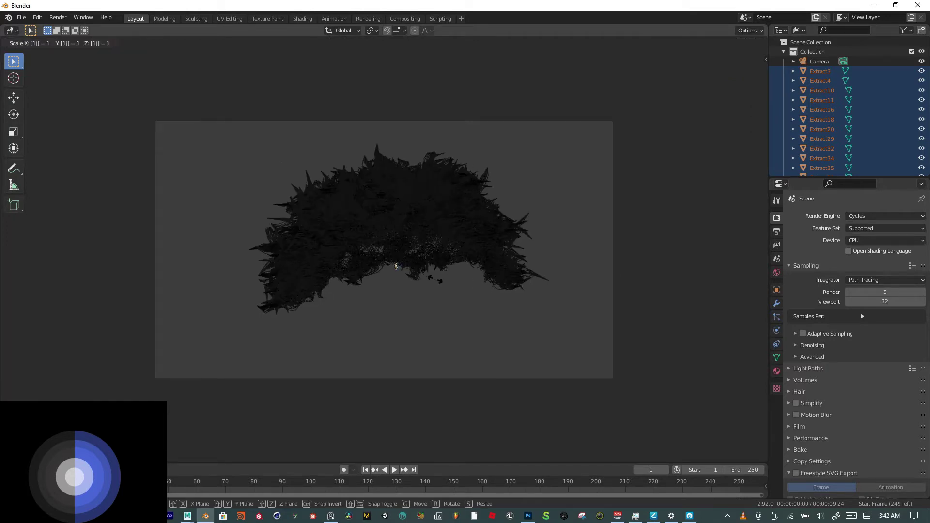
pyautogui.press('Escape')
pyautogui.hotkey('alt', 'h')
pyautogui.scroll(2, 536, 291)
pyautogui.click(562, 320)
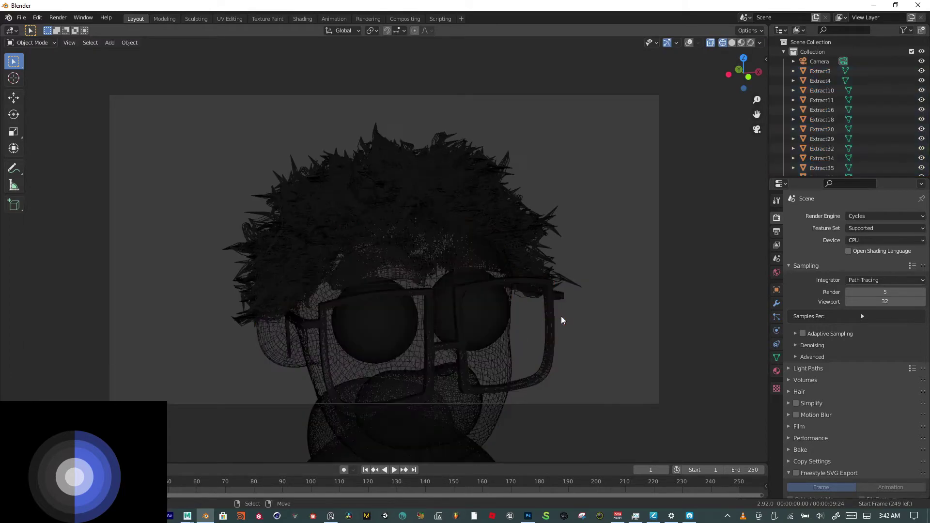
# Show the viewport in solid shading and examine from several sides how the hair covers the character's head.
pyautogui.hotkey('shift', 'z')
pyautogui.moveTo(576, 312)
pyautogui.mouseDown(button='middle')
pyautogui.moveTo(490, 306)
pyautogui.moveTo(526, 307)
pyautogui.mouseUp(button='middle')
pyautogui.scroll(3, 489, 306)
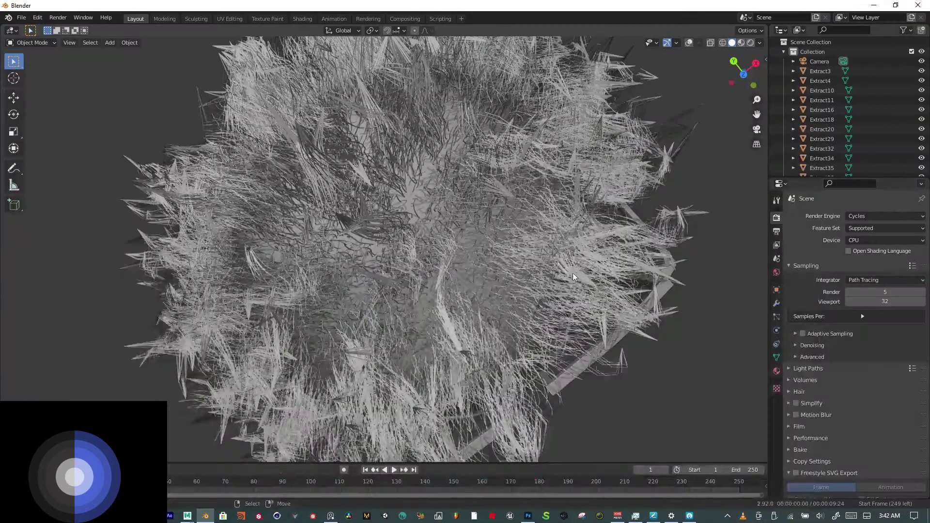
pyautogui.scroll(-5, 573, 277)
pyautogui.moveTo(573, 277); pyautogui.dragTo(395, 252, button='middle')
pyautogui.scroll(3, 395, 252)
pyautogui.scroll(10, 394, 249)
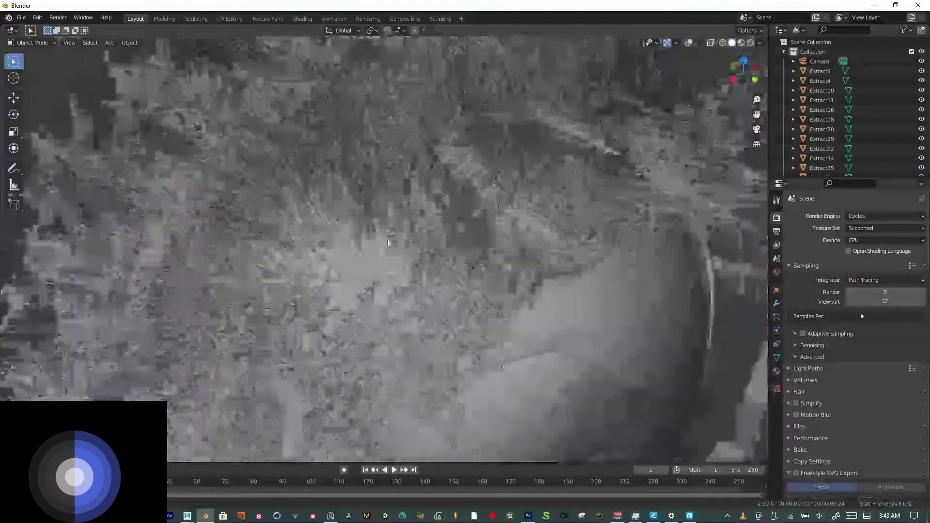
pyautogui.scroll(-10, 388, 242)
pyautogui.moveTo(389, 242); pyautogui.dragTo(714, 56, button='middle')
# Show the viewport overlays, duplicate the hair object and scale the copy to about 0.96 for denser hair coverage.
pyautogui.click(689, 43)
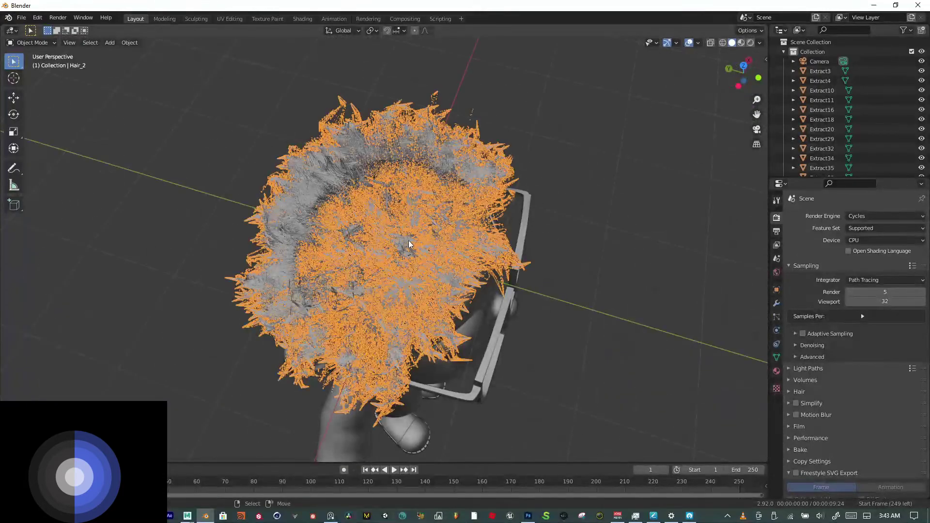
pyautogui.moveTo(408, 244); pyautogui.dragTo(573, 255, button='middle')
pyautogui.hotkey('shift', 'd')
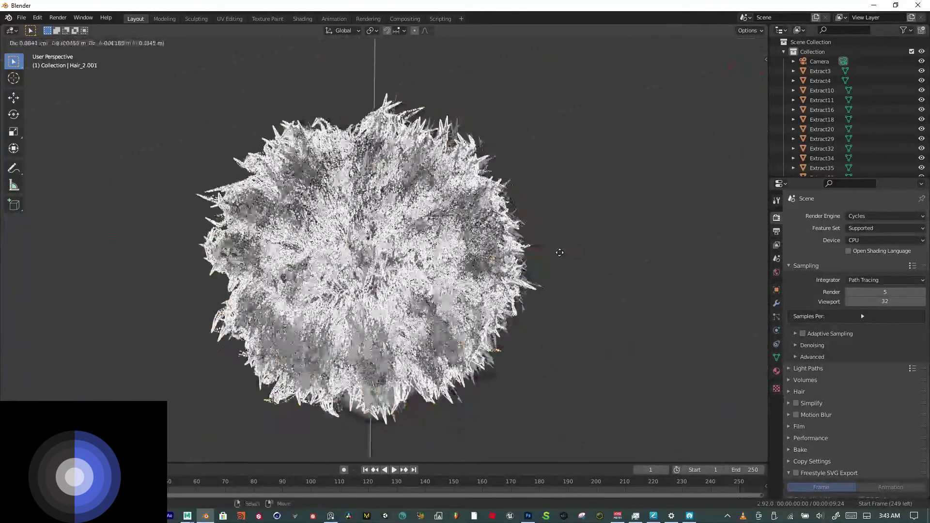
pyautogui.press('s')
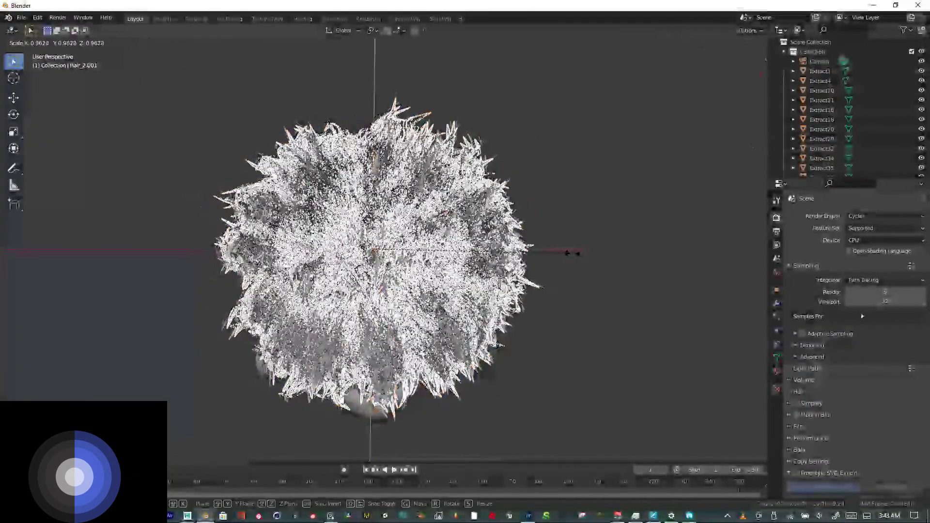
pyautogui.click(574, 253)
pyautogui.moveTo(602, 266); pyautogui.dragTo(428, 247, button='middle')
pyautogui.scroll(5, 431, 243)
pyautogui.click(431, 244)
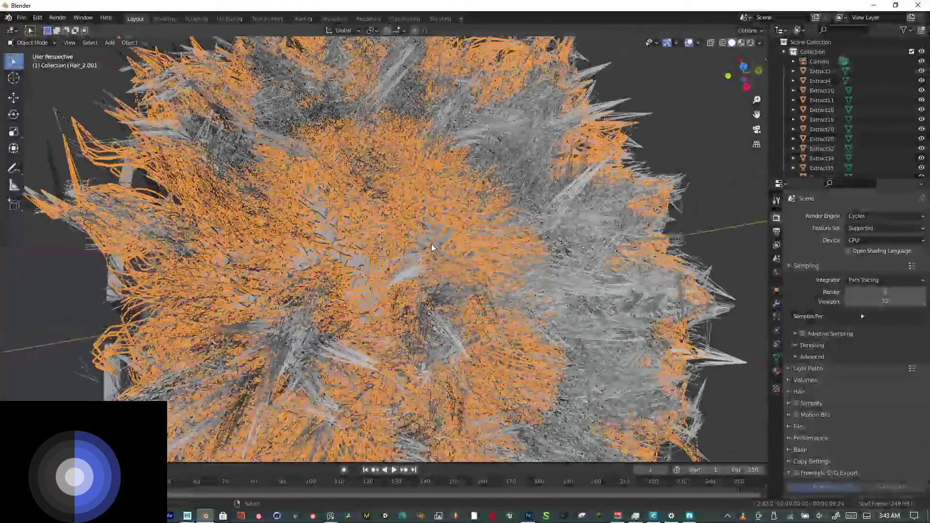
pyautogui.scroll(-3, 502, 281)
pyautogui.moveTo(506, 292); pyautogui.dragTo(621, 274, button='middle')
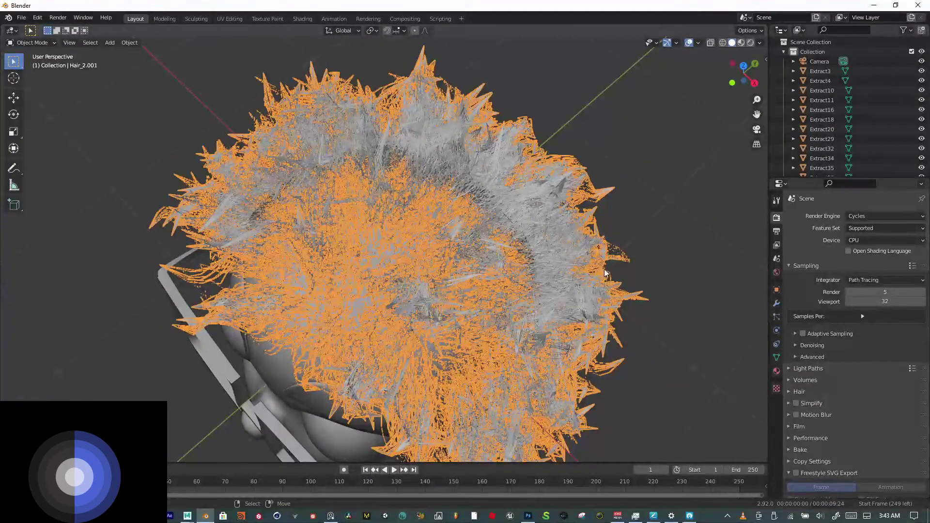
# Try to shift all vertices of the duplicated hair along the global X axis in Edit Mode.
pyautogui.press('Tab')
pyautogui.scroll(3, 618, 247)
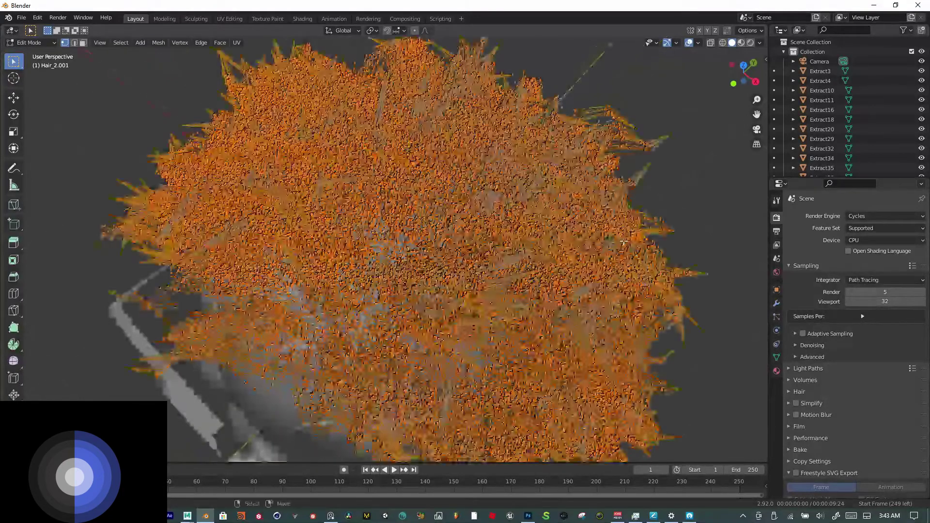
pyautogui.press('g')
pyautogui.press('x')
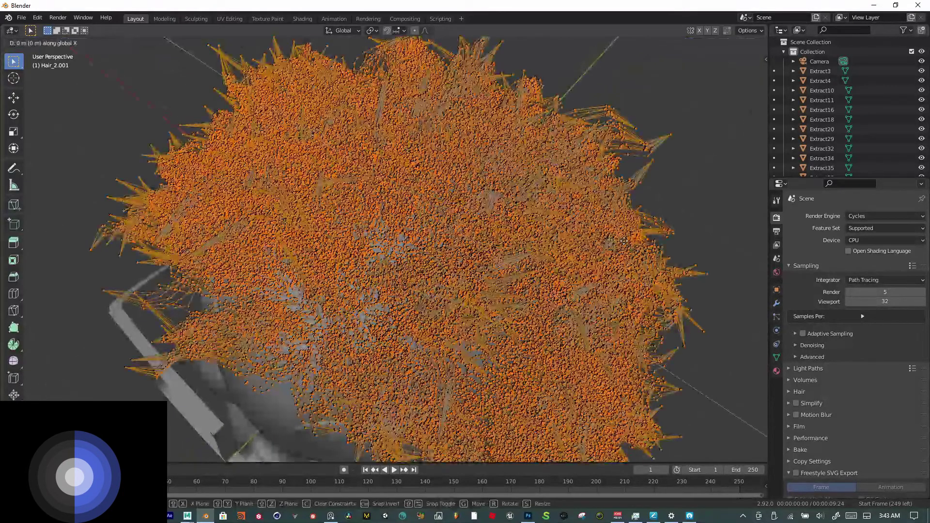
pyautogui.click(624, 241)
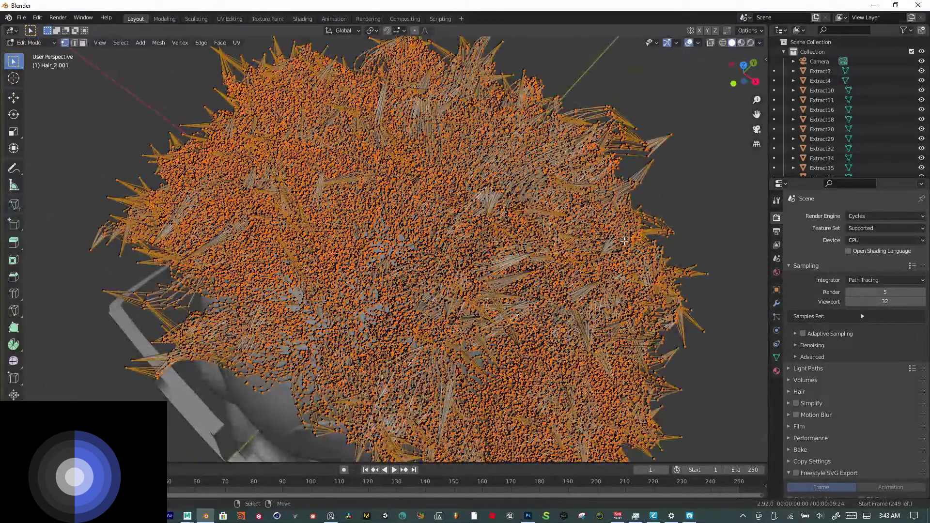
# Hide the viewport overlays, leave Edit Mode and view the character's head through the scene camera.
pyautogui.click(689, 42)
pyautogui.moveTo(616, 195); pyautogui.dragTo(637, 182, button='middle')
pyautogui.scroll(-5, 645, 196)
pyautogui.scroll(-5, 594, 234)
pyautogui.scroll(4, 708, 150)
pyautogui.click(756, 130)
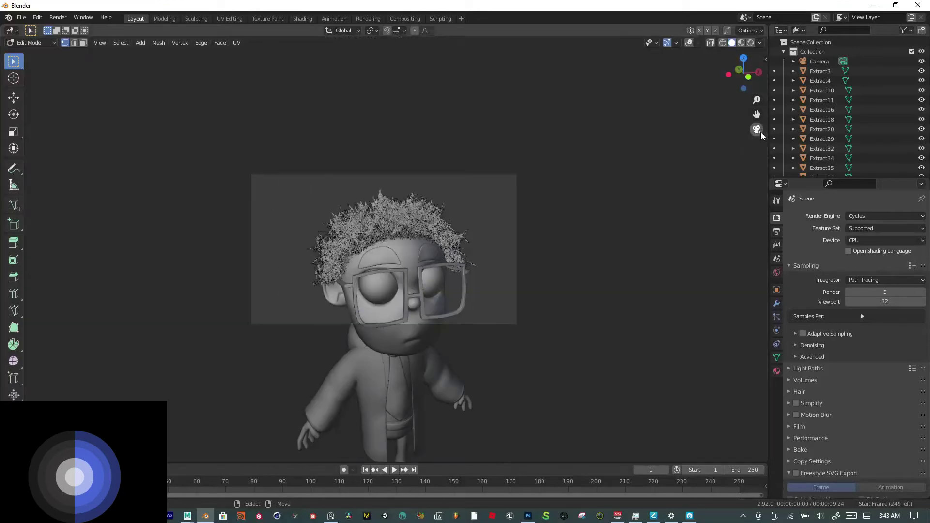
pyautogui.press('Tab')
pyautogui.scroll(2, 604, 226)
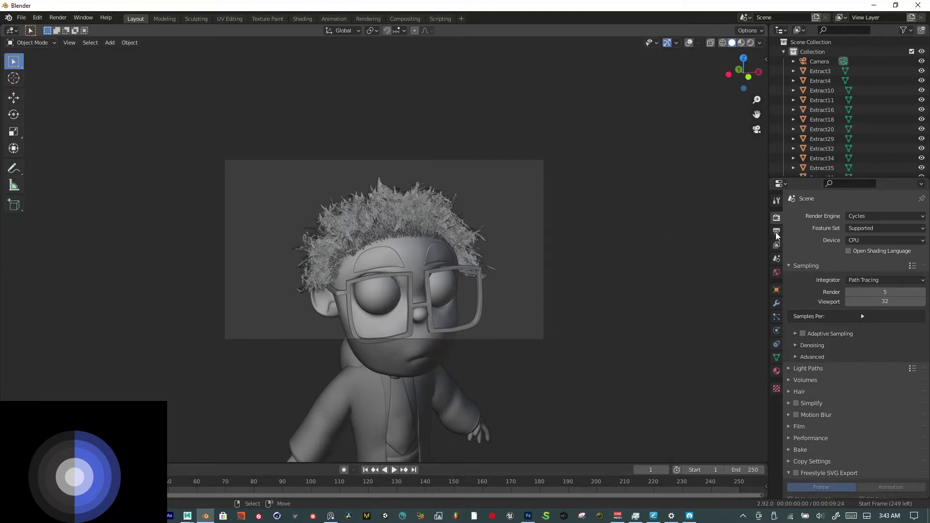
# Render the camera view at full resolution, switch to an empty render slot and minimize the render window.
pyautogui.press('F12')
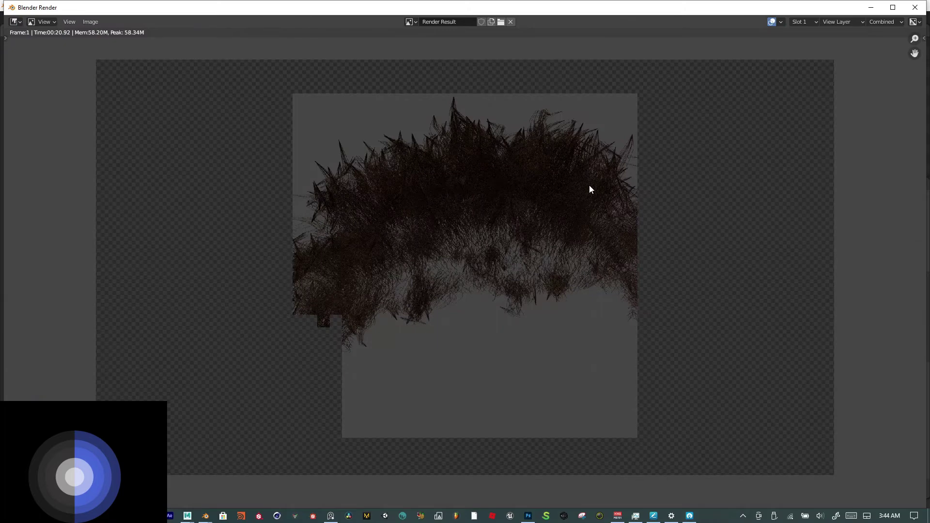
pyautogui.press('F12')
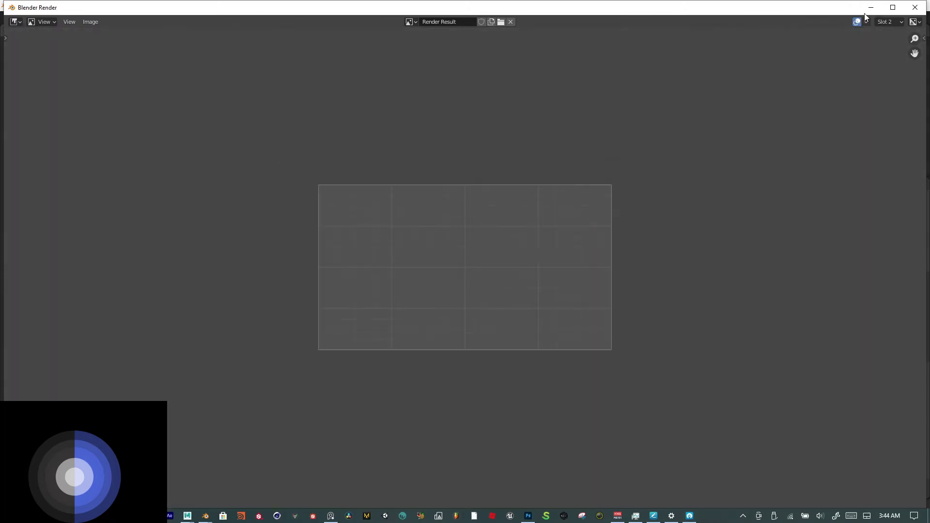
pyautogui.click(870, 7)
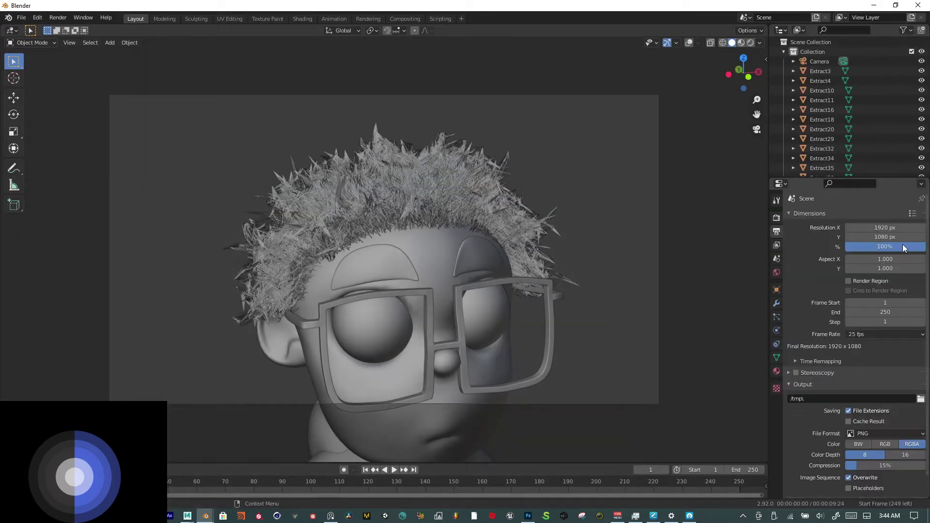
# Set the render resolution percentage to 50% and render the camera view again, closing the result.
pyautogui.click(902, 247)
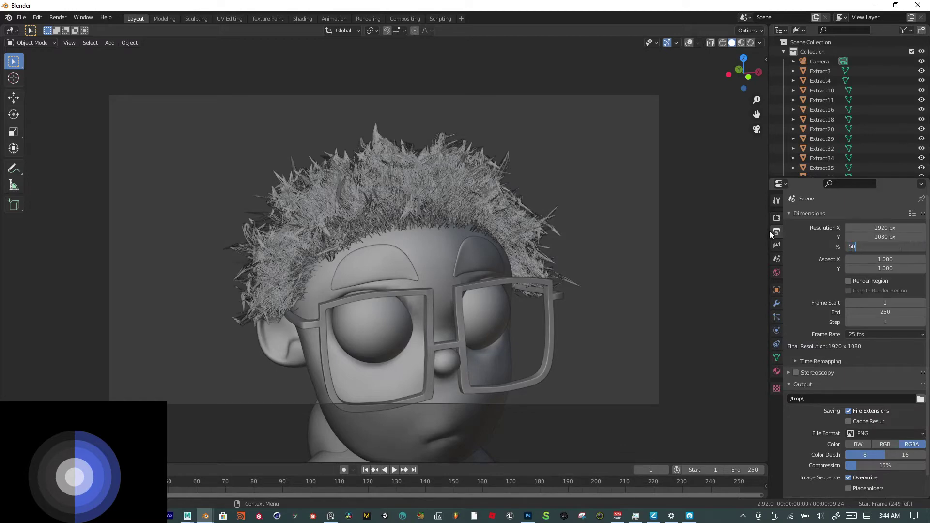
pyautogui.press('Return')
pyautogui.scroll(-2, 594, 200)
pyautogui.scroll(3, 577, 211)
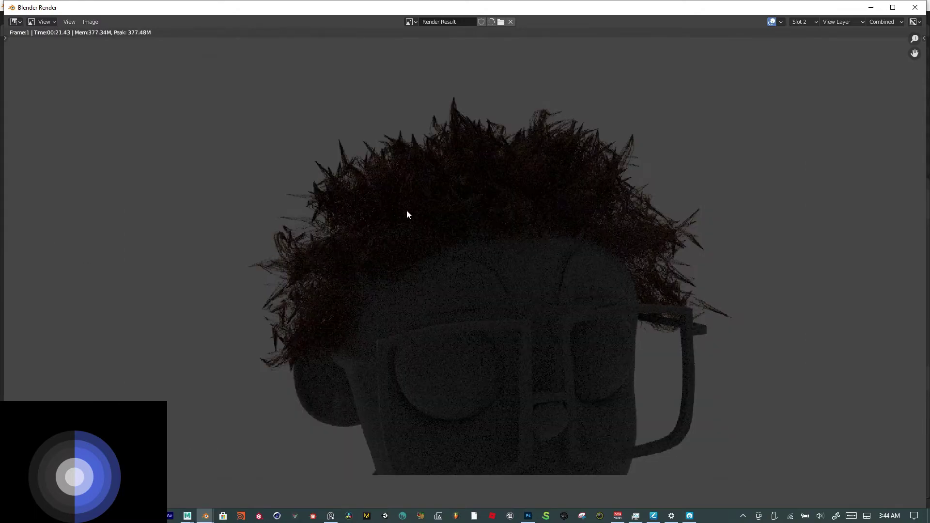
pyautogui.press('Escape')
# Add a Sun light to the scene.
pyautogui.hotkey('shift', 'a')
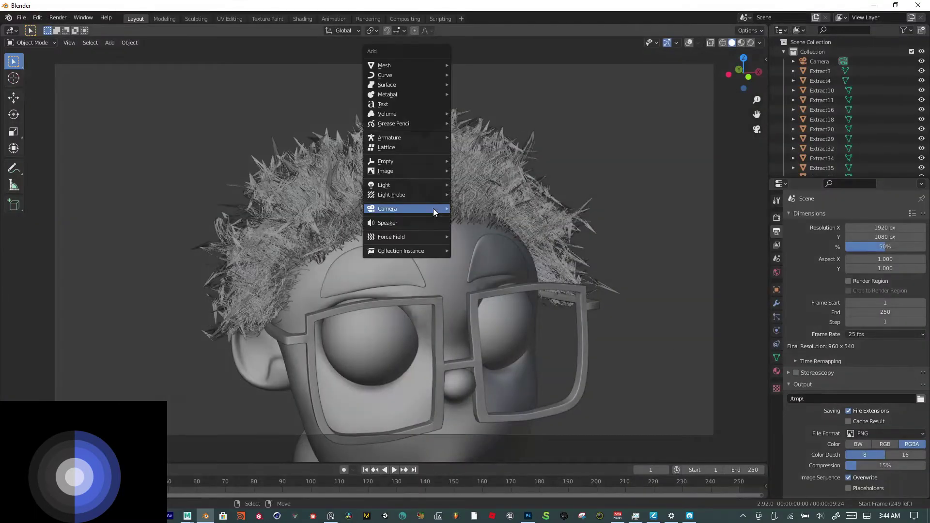
pyautogui.moveTo(443, 187)
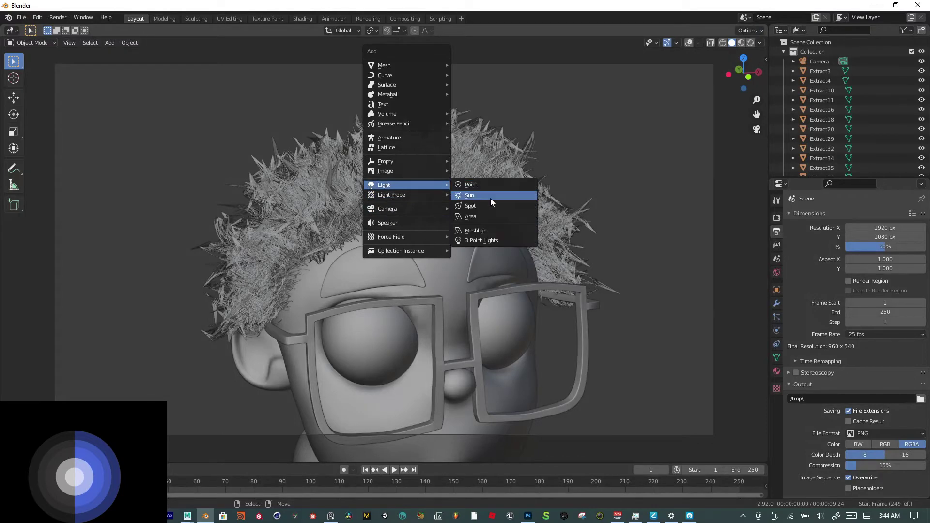
pyautogui.click(470, 195)
# Show the viewport in Material Preview shading with Scene Lights and Scene World enabled.
pyautogui.click(742, 43)
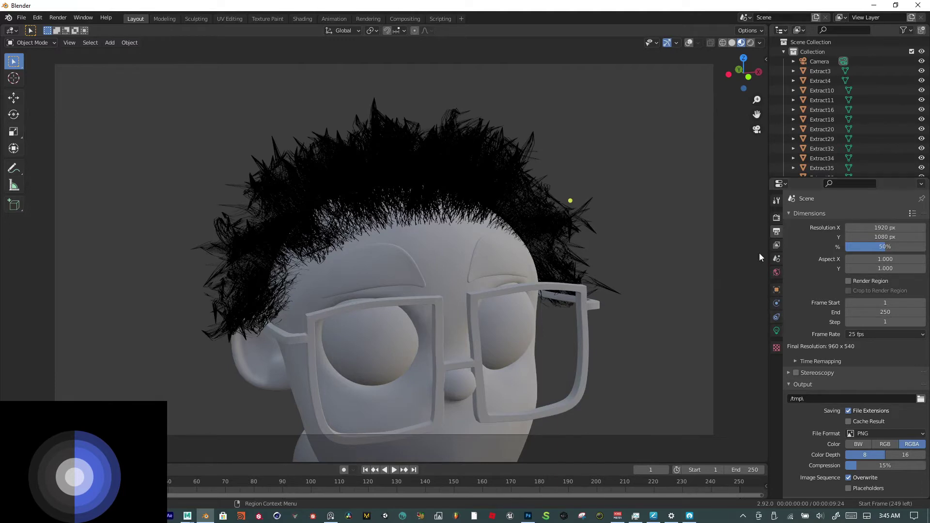
pyautogui.click(763, 44)
pyautogui.click(716, 89)
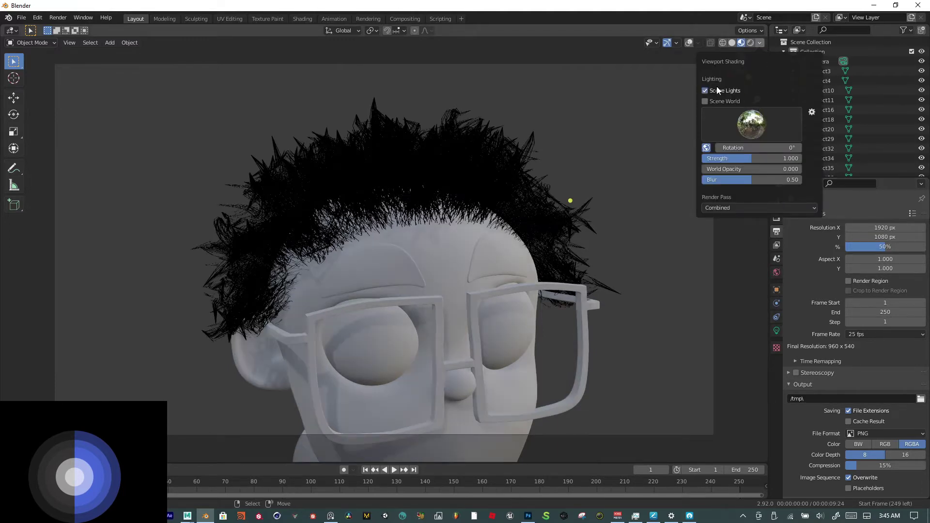
pyautogui.click(714, 100)
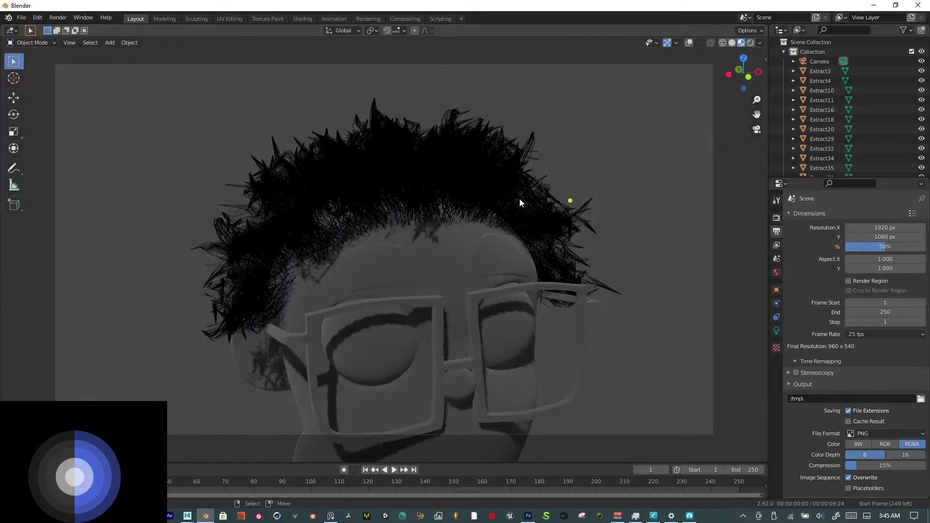
# Move the sun light higher beside the head, render the camera view and zoom in on the result.
pyautogui.press('g')
pyautogui.click(626, 172)
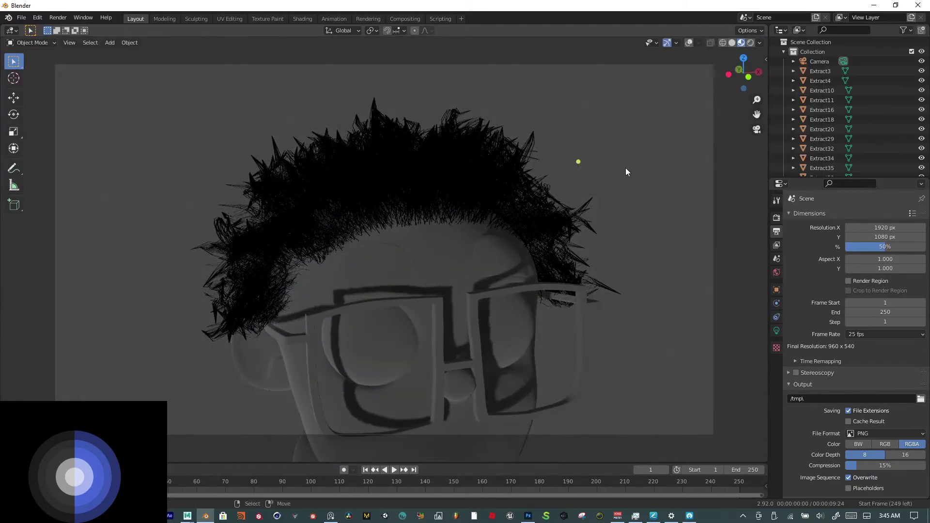
pyautogui.press('F12')
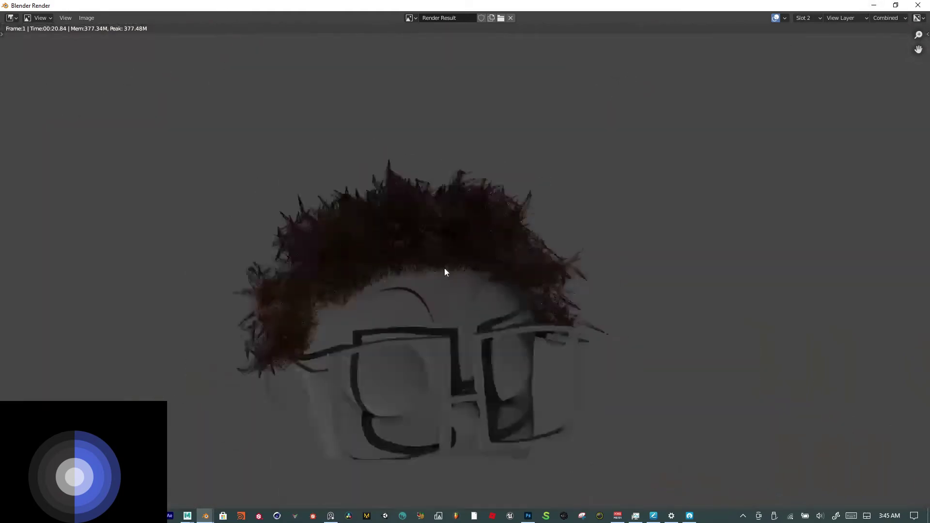
pyautogui.scroll(4, 563, 194)
pyautogui.click(873, 4)
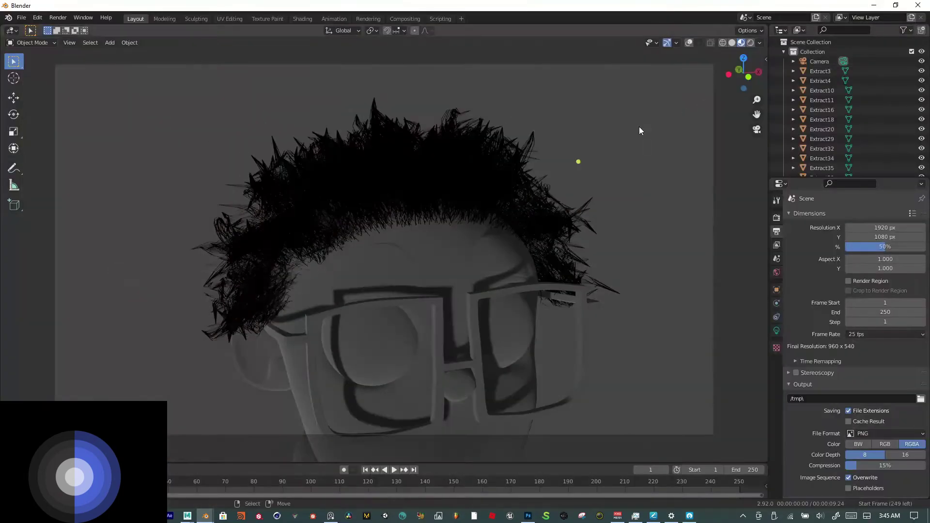
# Select the duplicated hair and try rescaling it, checking the effect with overlays shown and hidden.
pyautogui.click(474, 163)
pyautogui.click(689, 42)
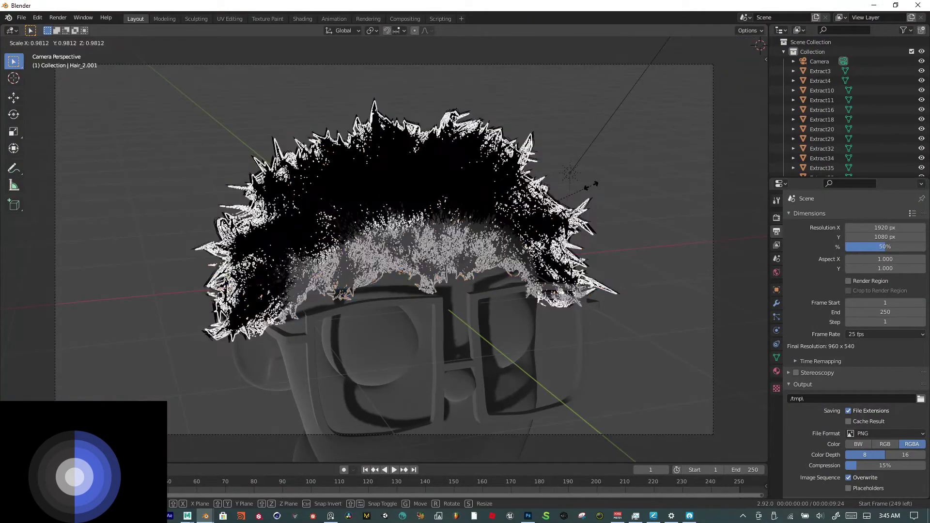
pyautogui.click(689, 43)
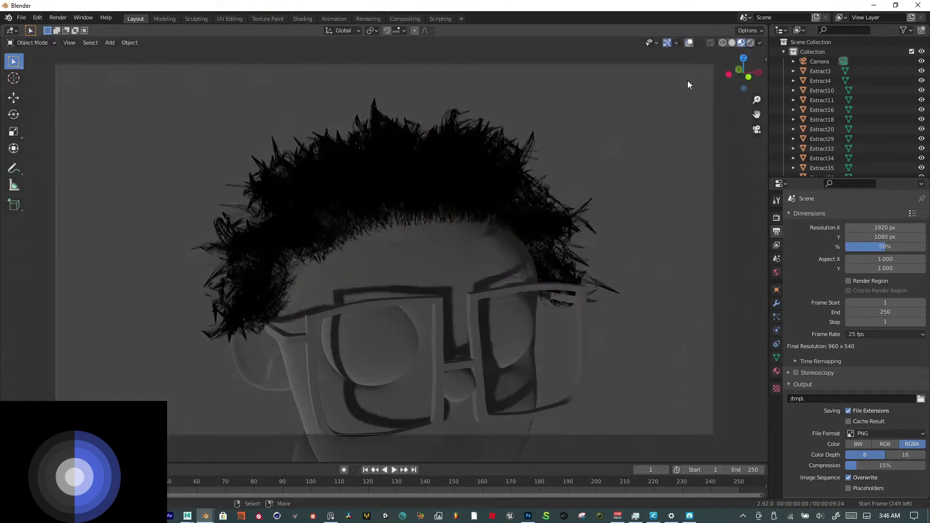
pyautogui.press('s')
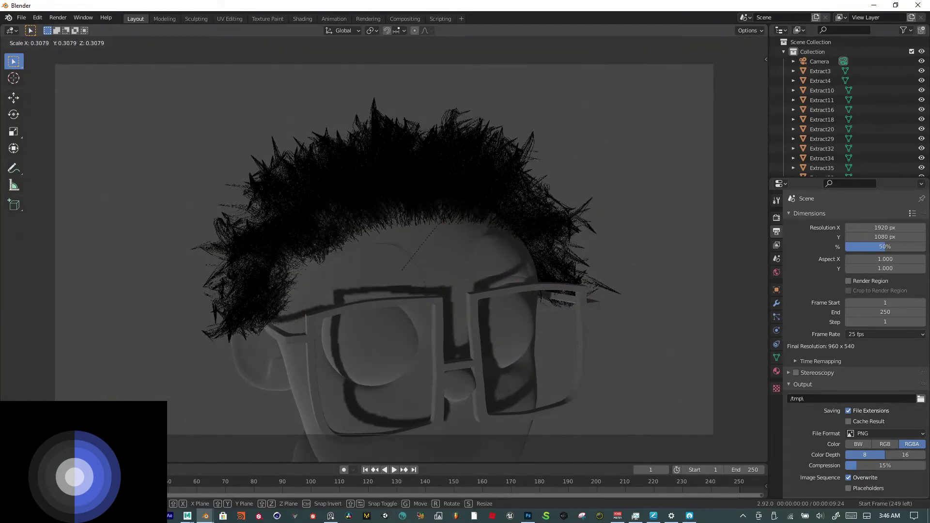
pyautogui.click(313, 70)
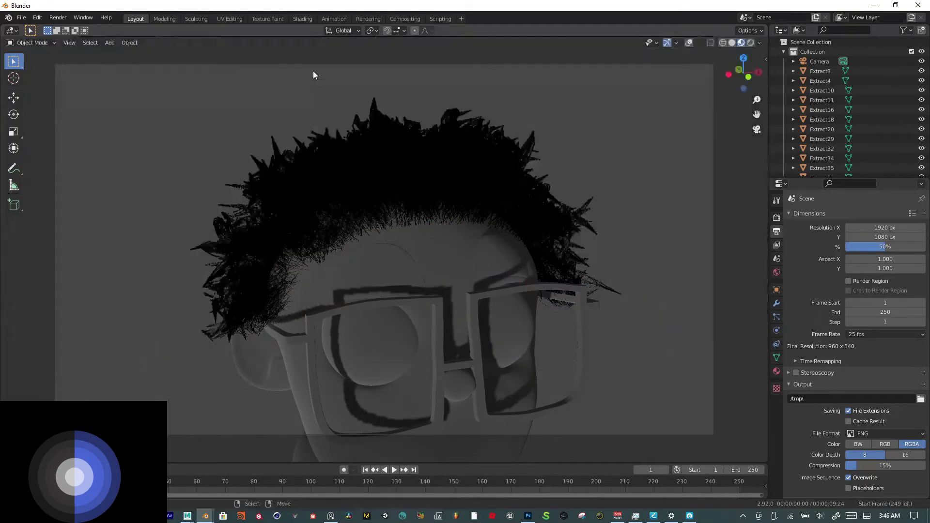
# Delete the duplicated hair object and select the remaining original hair.
pyautogui.press('x')
pyautogui.click(443, 150)
pyautogui.click(471, 150)
pyautogui.press('g')
pyautogui.press('Escape')
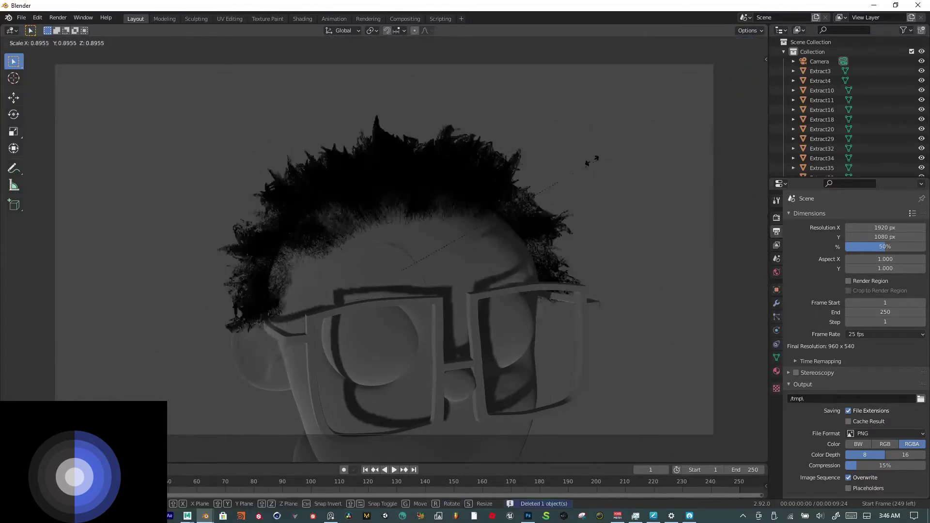
# Leave the camera view, show the viewport overlays and display the hair in solid shading.
pyautogui.scroll(-1, 495, 207)
pyautogui.moveTo(495, 207); pyautogui.dragTo(589, 197, button='middle')
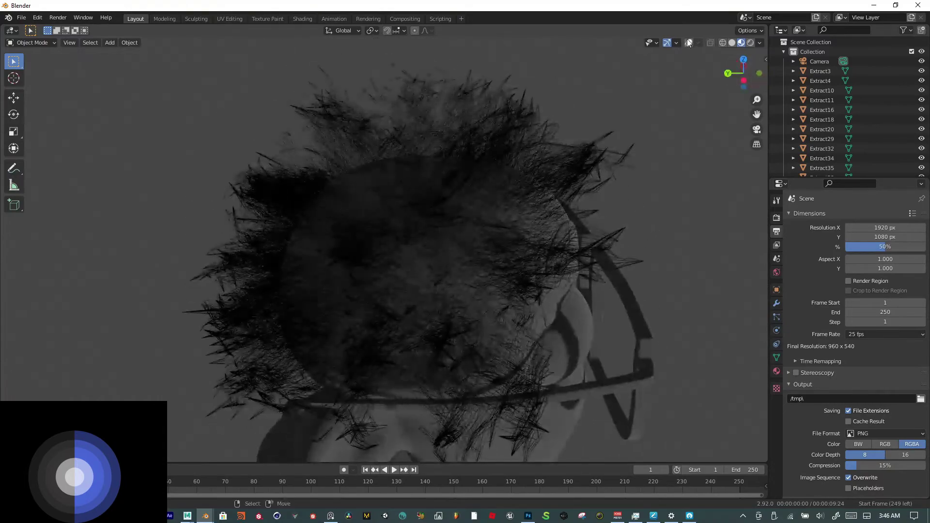
pyautogui.click(688, 42)
pyautogui.moveTo(680, 61); pyautogui.dragTo(545, 109, button='middle')
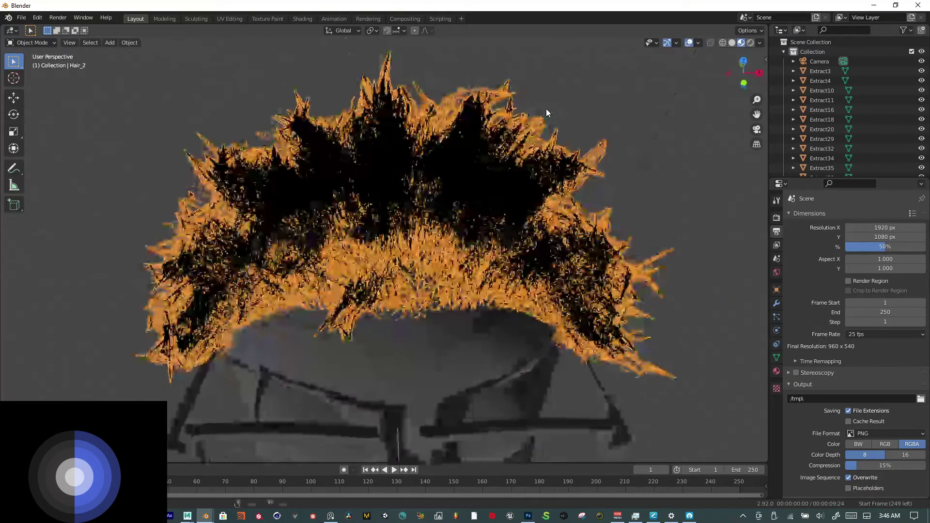
pyautogui.click(733, 43)
pyautogui.press('Tab')
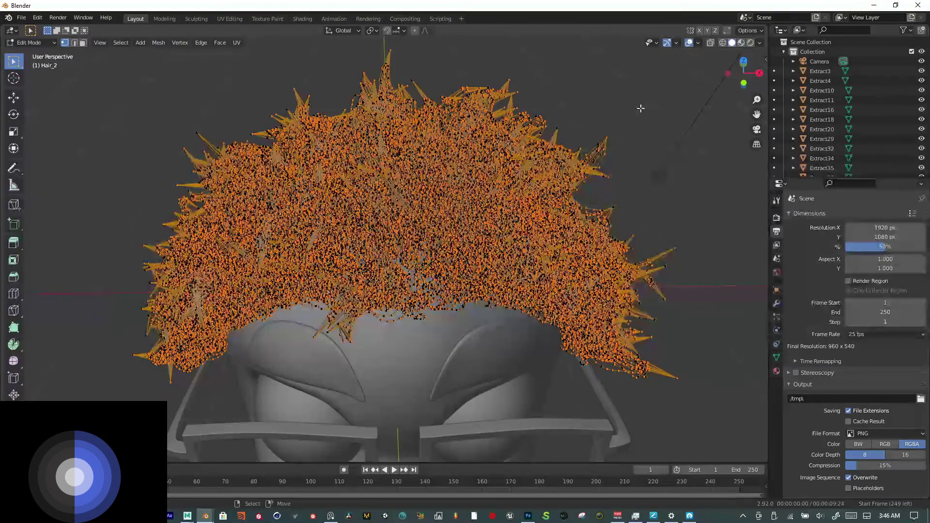
pyautogui.press('g')
pyautogui.press('x')
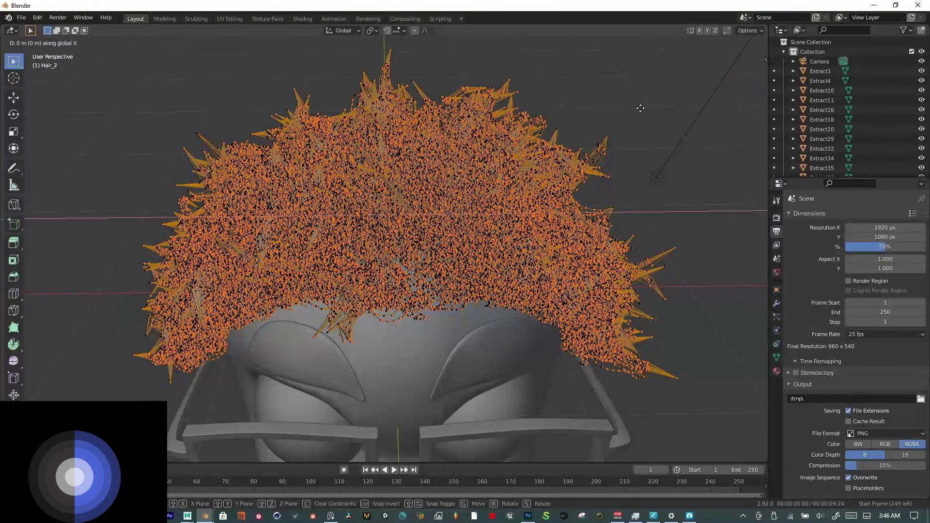
pyautogui.press('Escape')
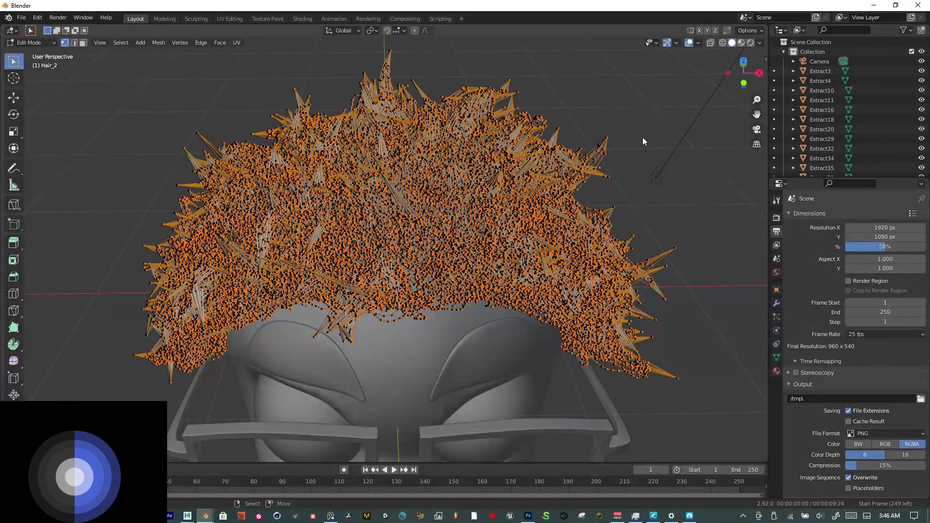
pyautogui.press('Tab')
# Render the camera view with the single hair object in a maximized render window and examine the hairline up close.
pyautogui.moveTo(644, 146); pyautogui.dragTo(678, 160, button='middle')
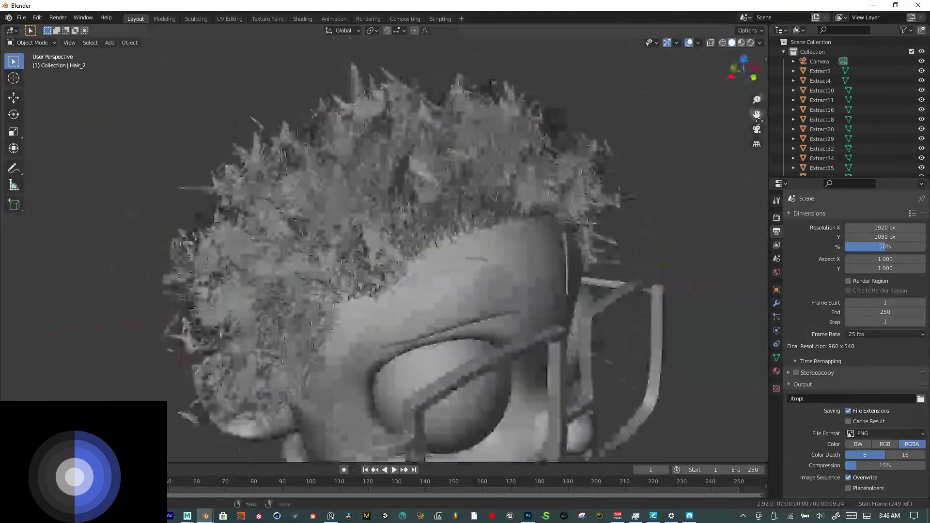
pyautogui.click(758, 128)
pyautogui.press('F12')
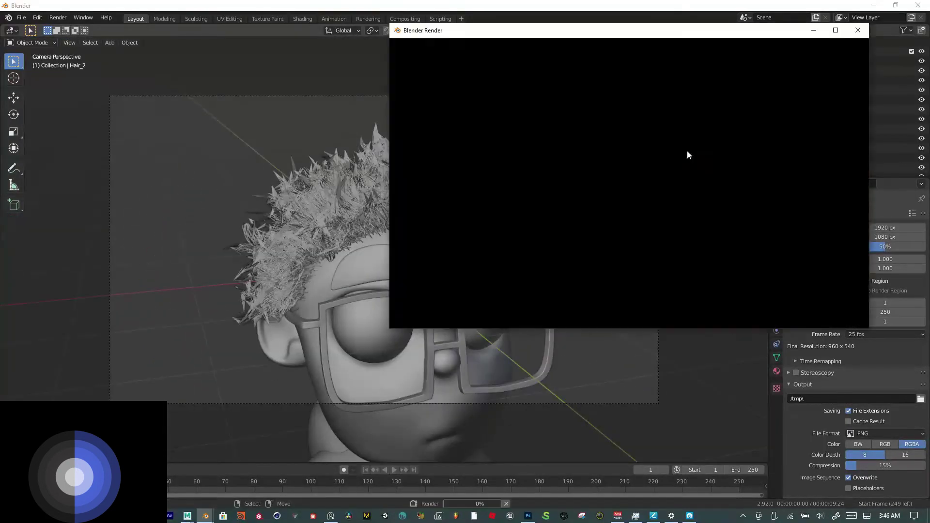
pyautogui.click(836, 31)
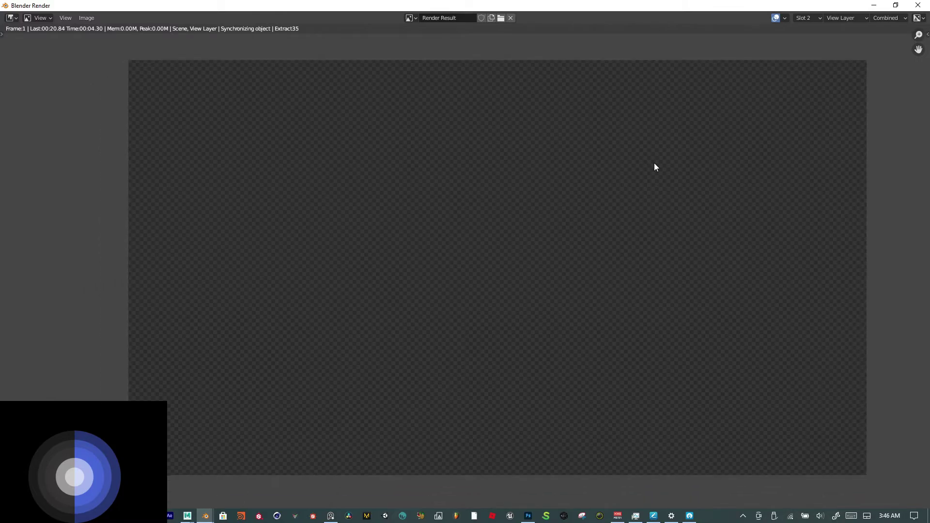
pyautogui.moveTo(654, 164); pyautogui.dragTo(624, 161, button='middle')
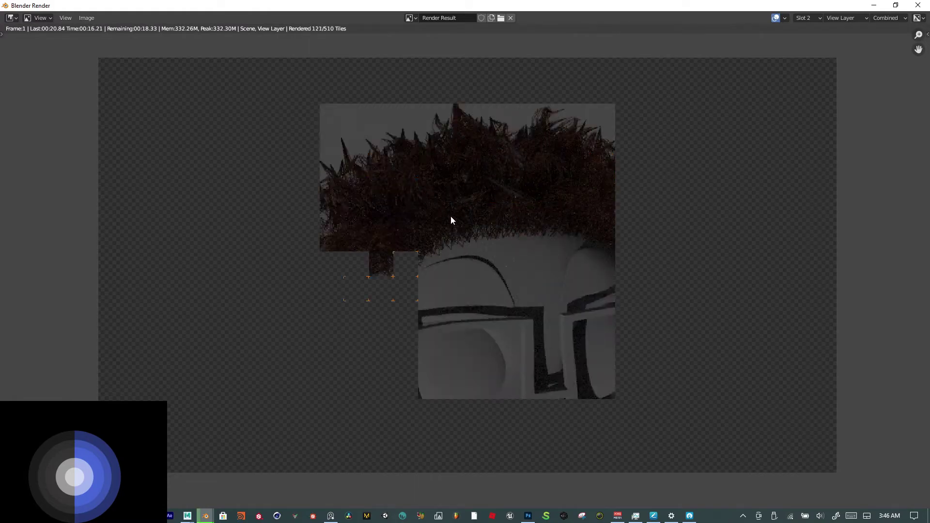
pyautogui.scroll(8, 450, 216)
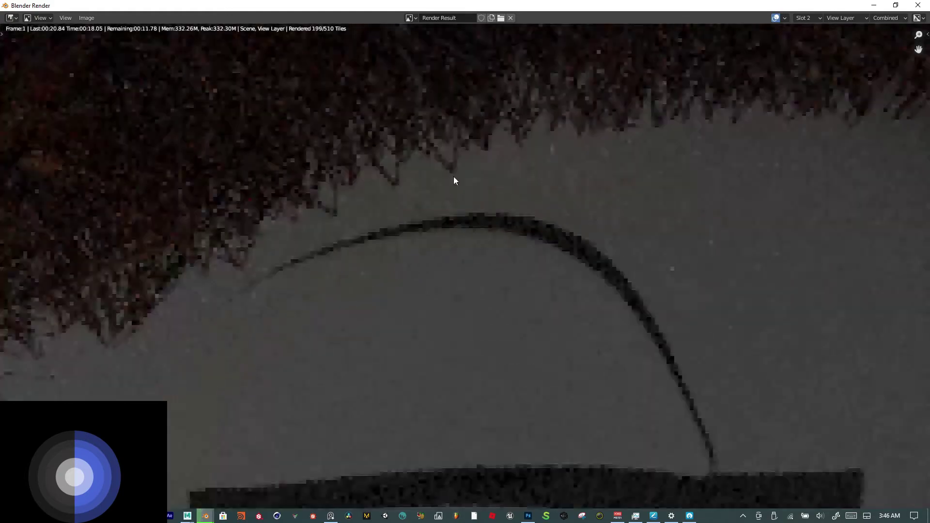
pyautogui.scroll(2, 444, 269)
pyautogui.scroll(-4, 332, 233)
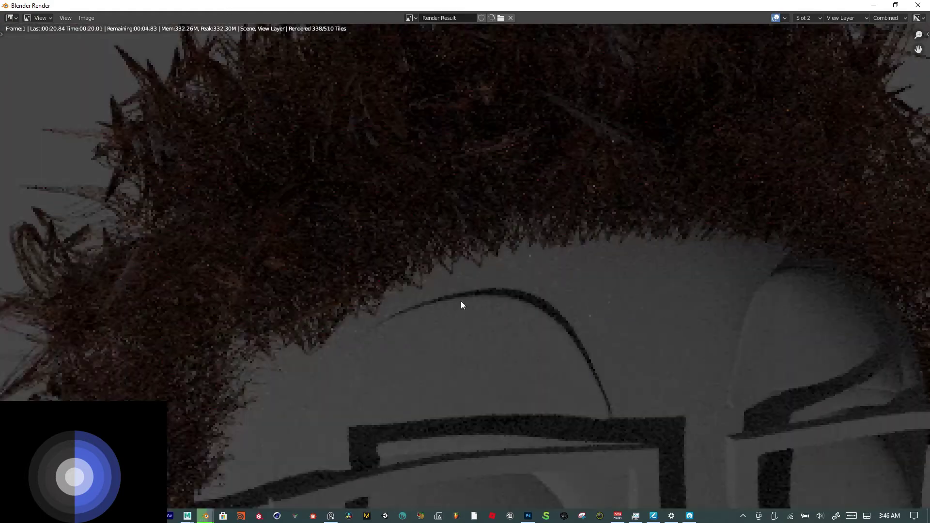
pyautogui.scroll(-6, 484, 259)
pyautogui.scroll(7, 376, 197)
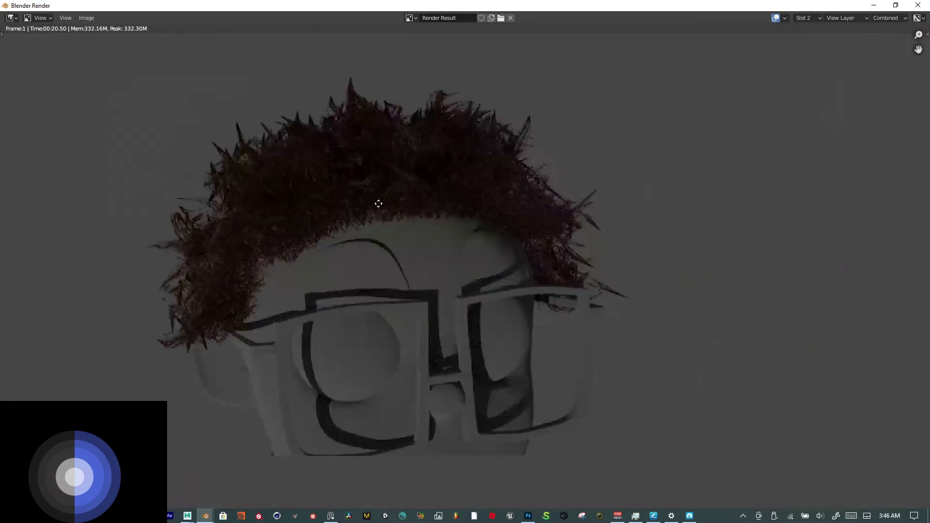
# Check the rendered hair at a wider zoom and close the render view.
pyautogui.scroll(1, 431, 342)
pyautogui.scroll(-8, 431, 342)
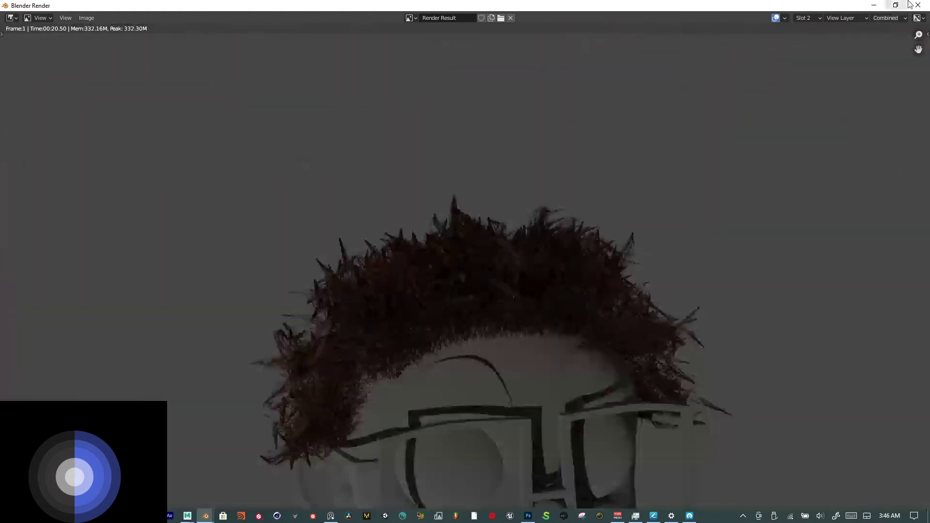
pyautogui.press('Escape')
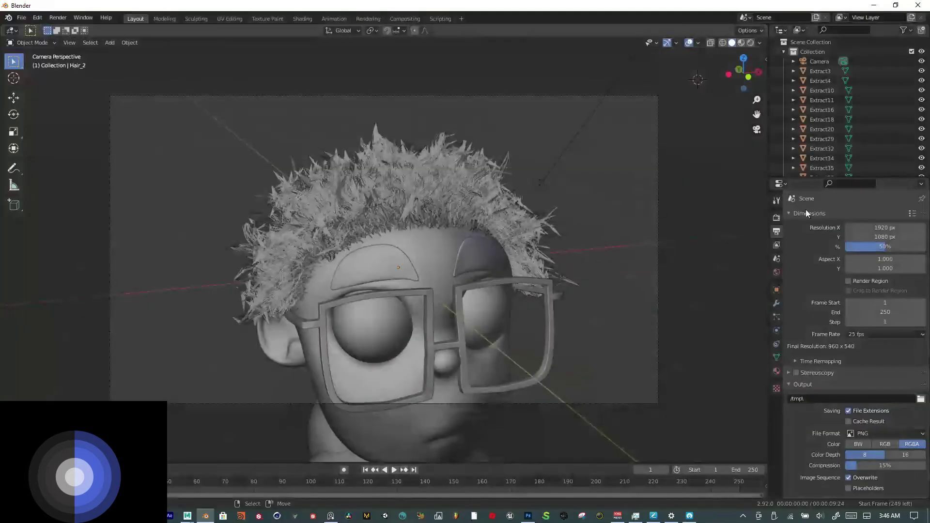
# Make the render's film background transparent in the Cycles settings.
pyautogui.click(776, 217)
pyautogui.scroll(-2, 807, 412)
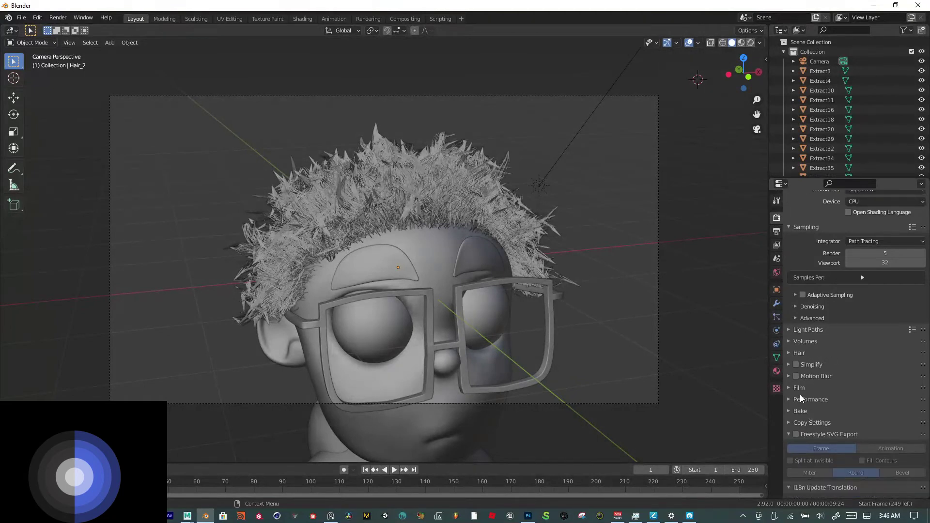
pyautogui.click(796, 377)
pyautogui.click(799, 377)
pyautogui.click(803, 399)
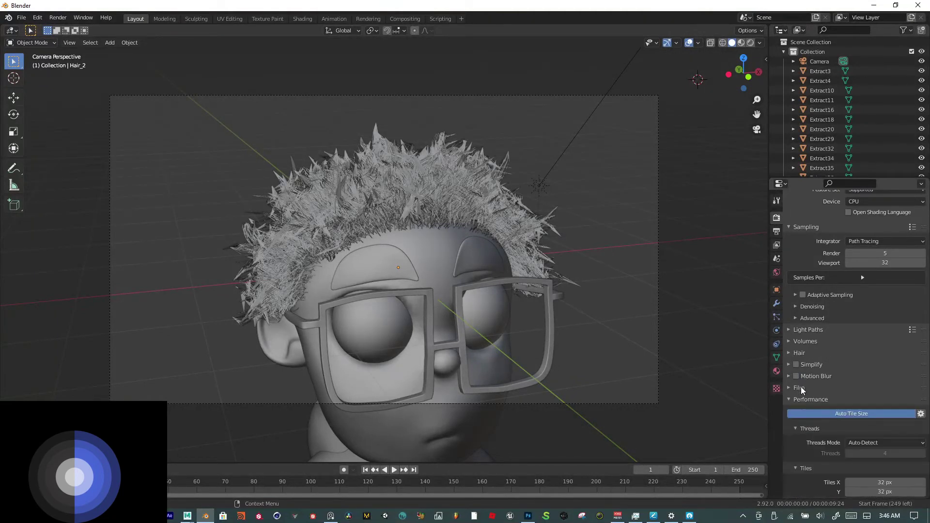
pyautogui.click(800, 389)
pyautogui.click(801, 389)
pyautogui.click(802, 390)
pyautogui.click(803, 457)
pyautogui.click(800, 389)
# Light the world with an Environment Texture that uses clear02_low.jpg from the hdris folder as its color.
pyautogui.click(777, 272)
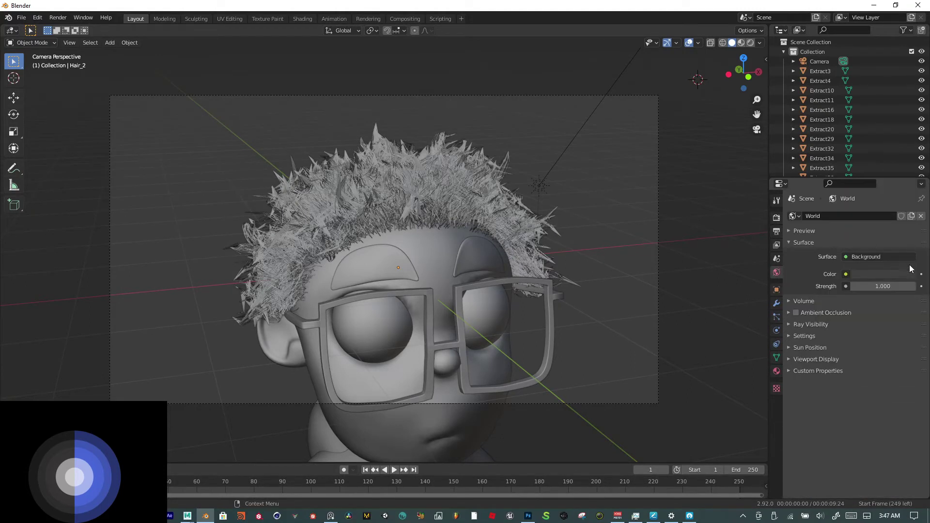
pyautogui.click(847, 274)
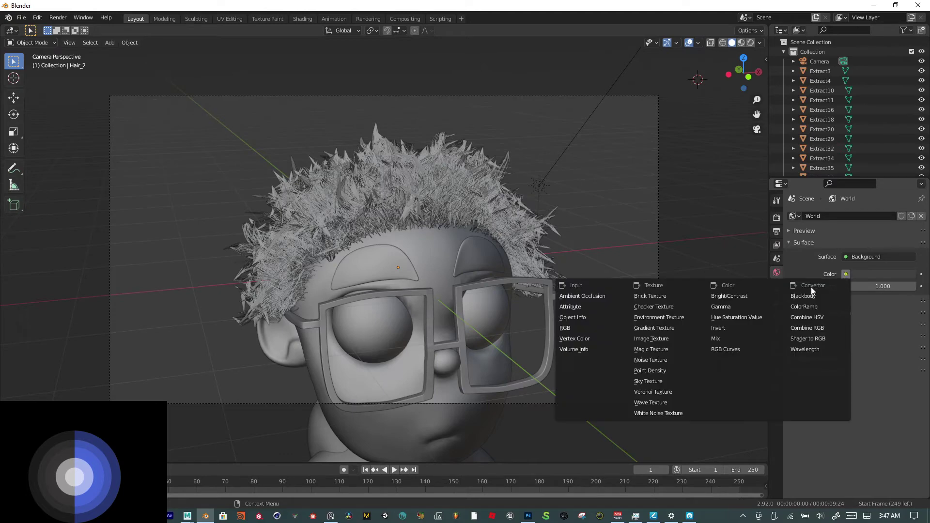
pyautogui.click(688, 316)
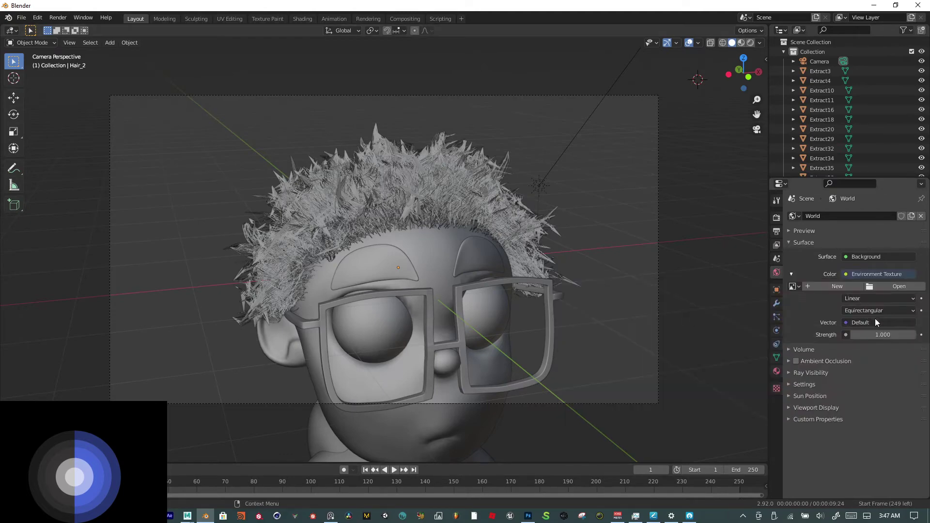
pyautogui.click(885, 286)
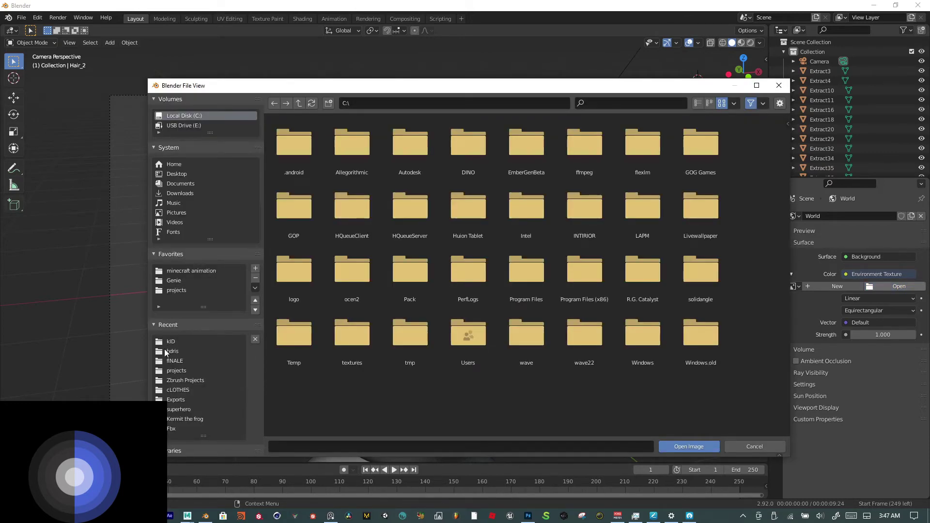
pyautogui.click(165, 351)
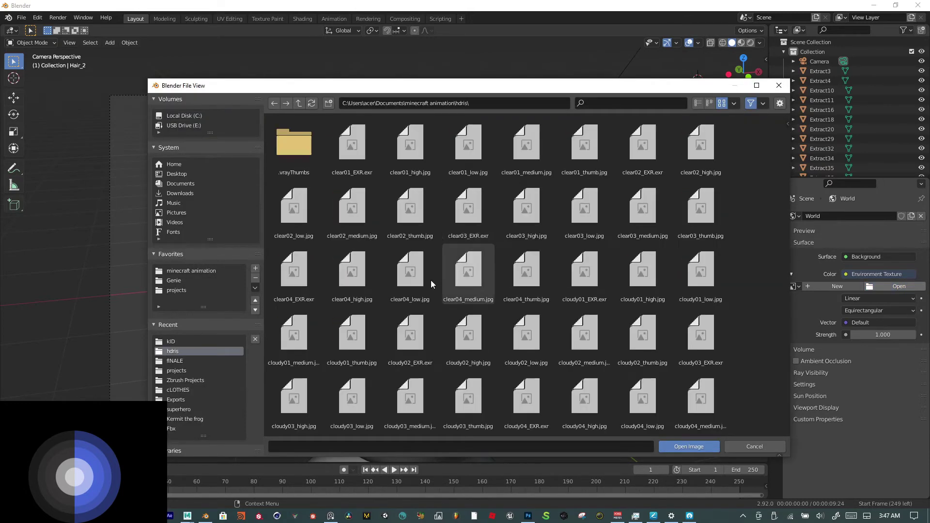
pyautogui.click(352, 146)
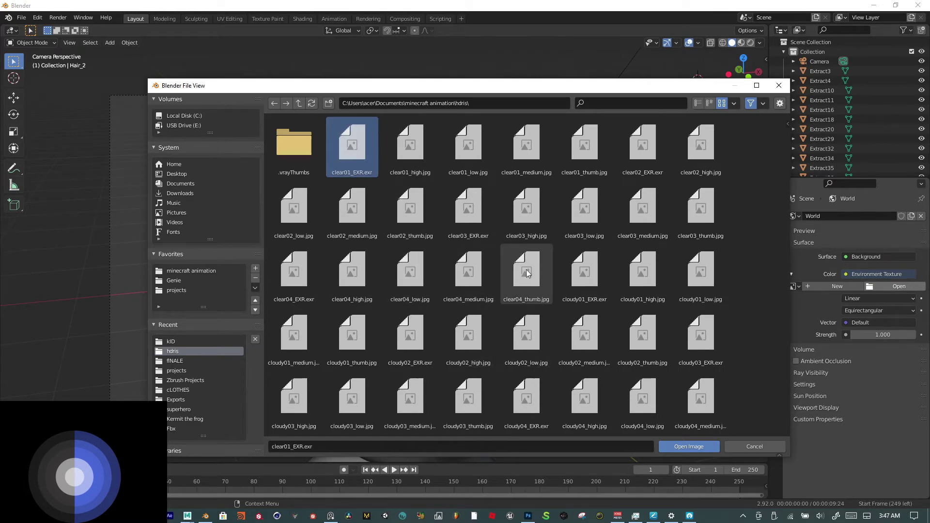
pyautogui.click(354, 218)
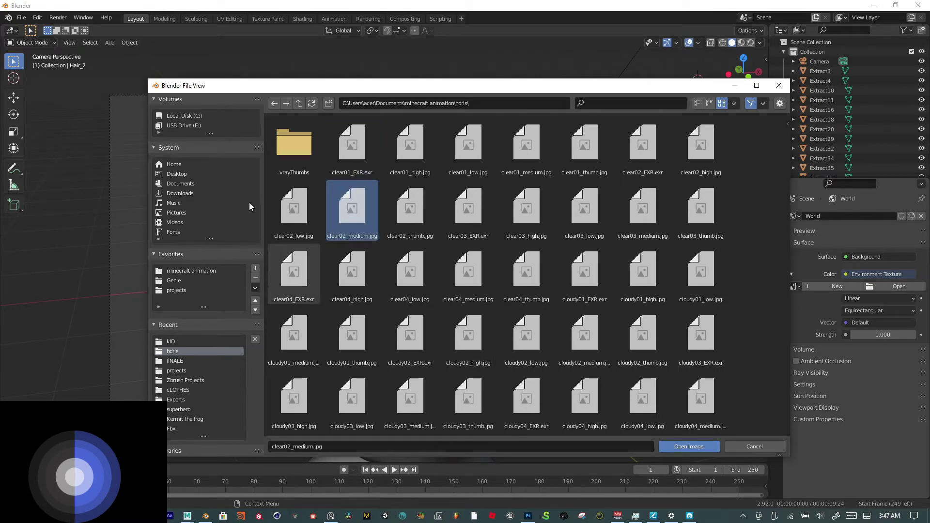
pyautogui.click(302, 217)
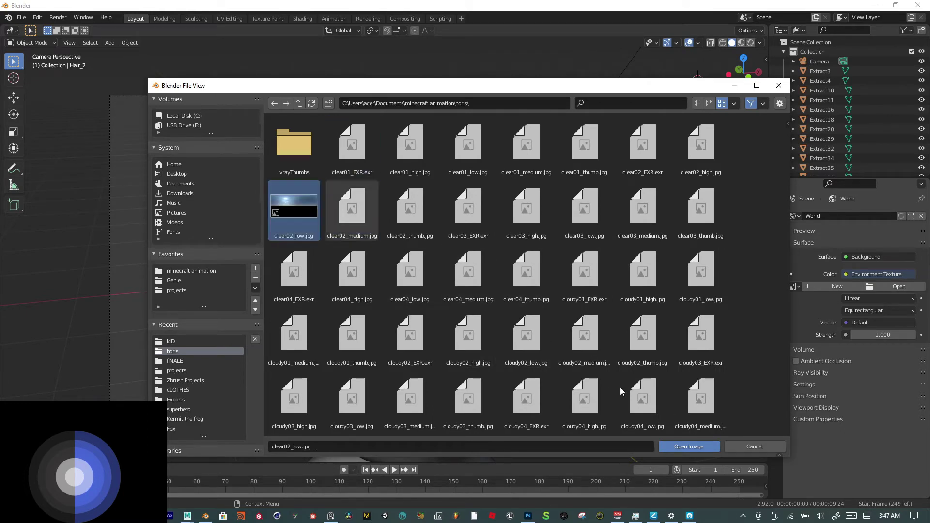
pyautogui.click(678, 445)
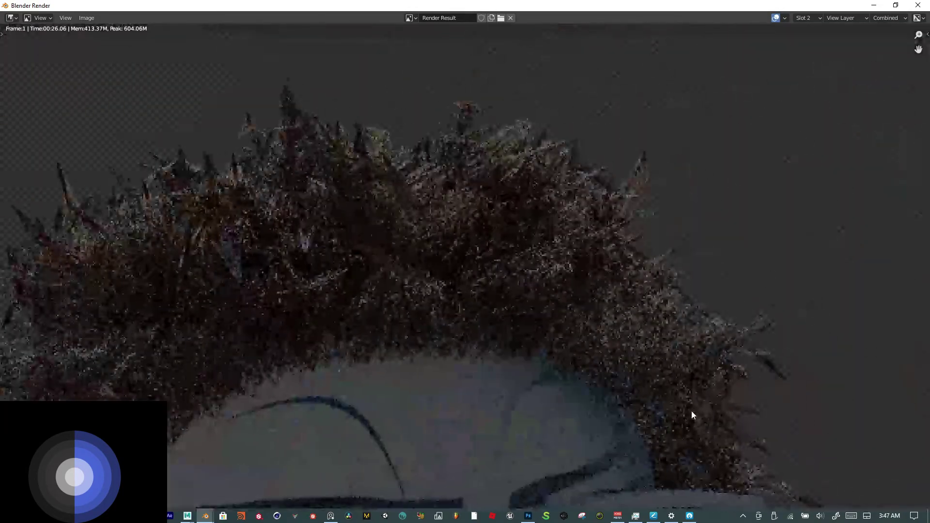
# Examine the hair in the environment-lit render up close and as a whole, and close the render window.
pyautogui.moveTo(692, 413); pyautogui.dragTo(503, 327, button='middle')
pyautogui.scroll(-4, 503, 327)
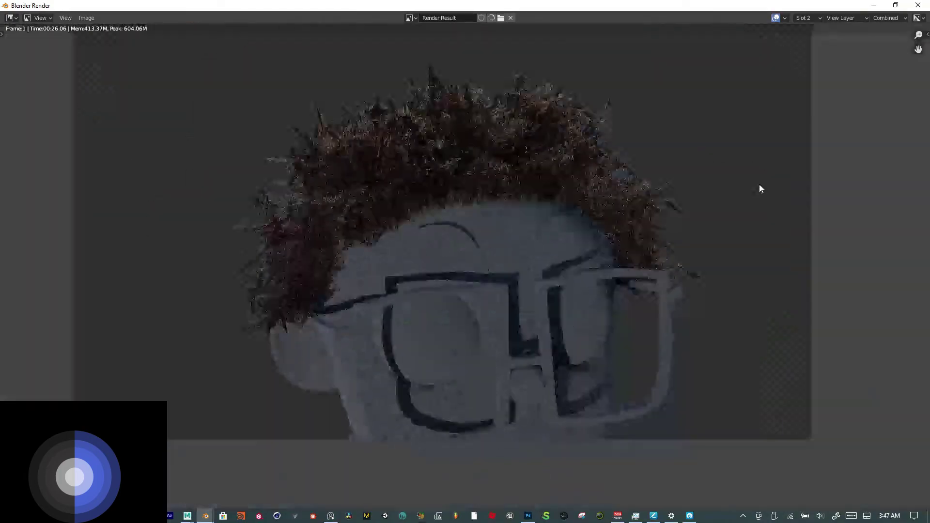
pyautogui.moveTo(577, 279); pyautogui.dragTo(638, 399, button='middle')
pyautogui.scroll(4, 458, 268)
pyautogui.moveTo(459, 268); pyautogui.dragTo(683, 210, button='middle')
pyautogui.scroll(-6, 683, 210)
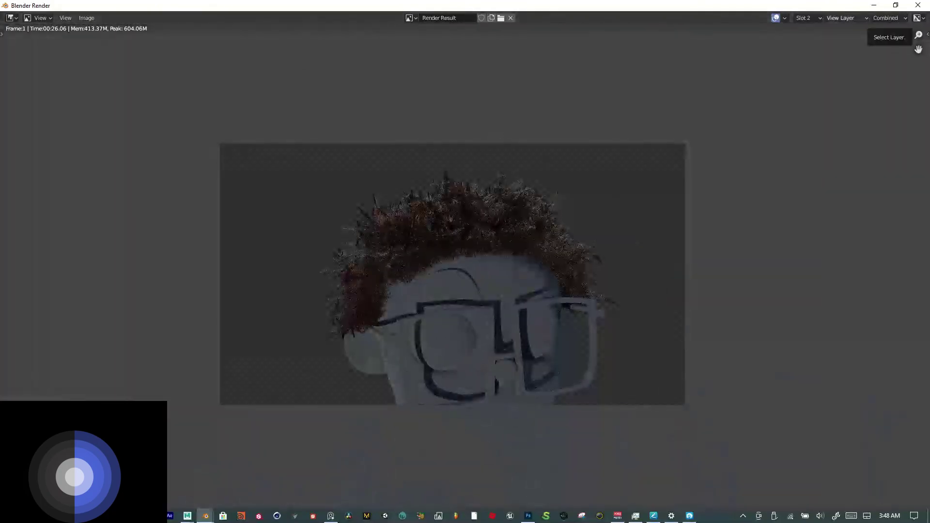
pyautogui.click(918, 5)
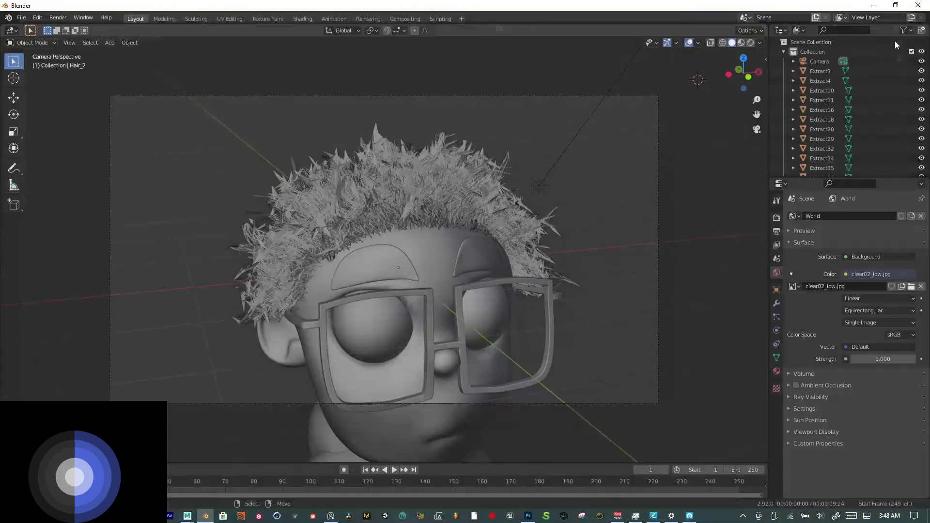
# Set the Cycles render samples to 250 and enable NLM denoising for the render.
pyautogui.click(777, 233)
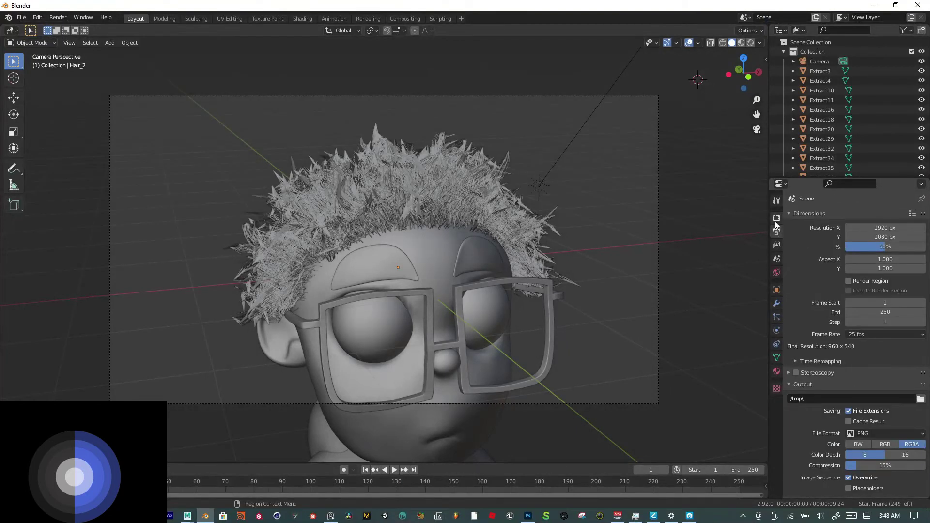
pyautogui.click(777, 218)
pyautogui.click(888, 291)
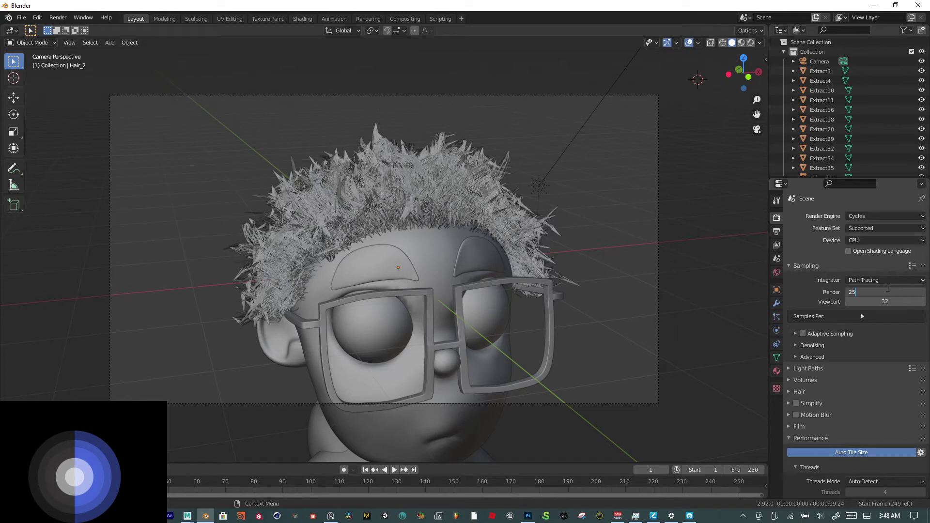
pyautogui.write('250')
pyautogui.press('Return')
pyautogui.click(809, 345)
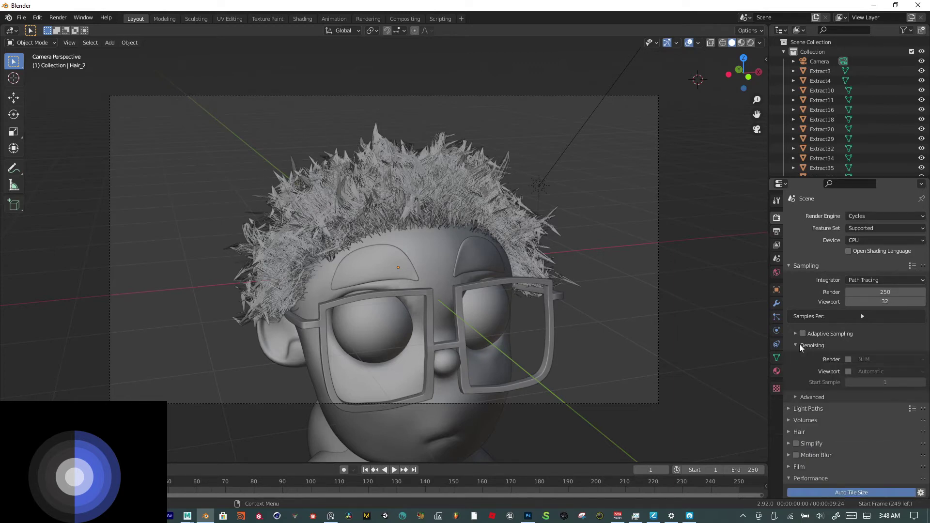
pyautogui.click(847, 360)
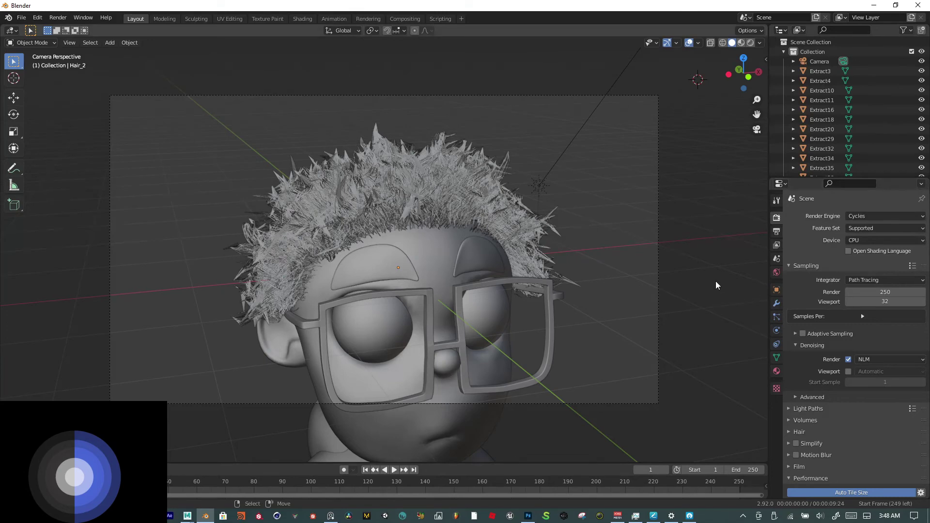
# Render the camera view into Slot 3 with the new sampling and denoising settings.
pyautogui.press('F11')
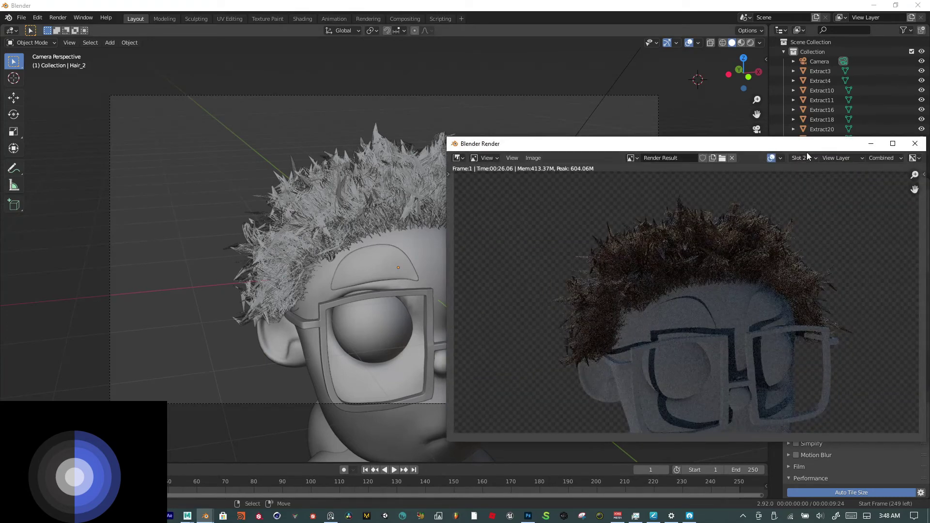
pyautogui.press('j')
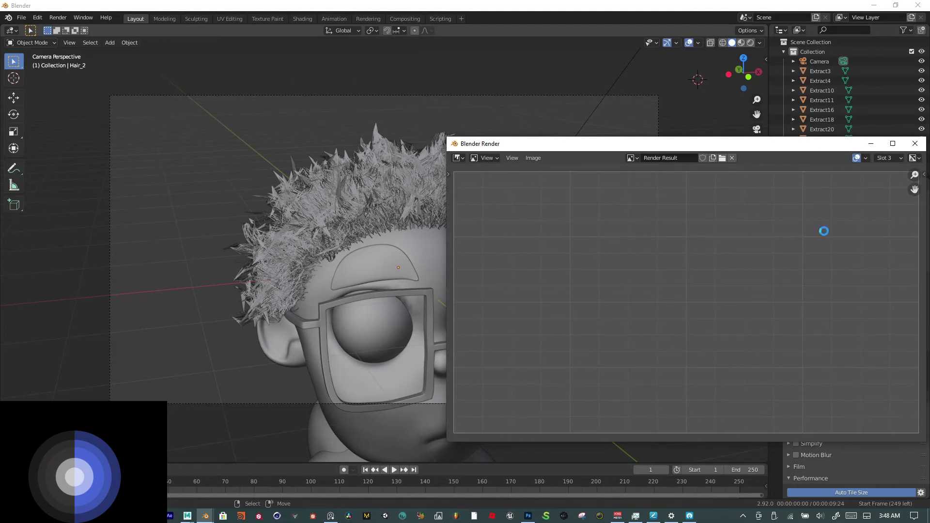
pyautogui.press('F12')
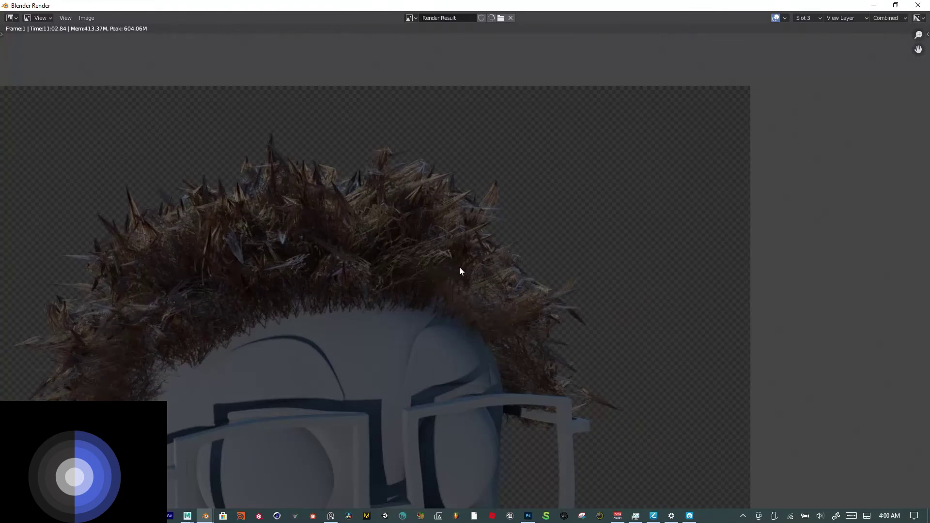
# Examine the denoised hair render up close and in full, and minimize the render window.
pyautogui.keyDown('ctrl'); pyautogui.moveTo(503, 266); pyautogui.dragTo(461, 138, button='middle'); pyautogui.keyUp('ctrl')
pyautogui.moveTo(670, 285); pyautogui.dragTo(542, 259, button='middle')
pyautogui.press('Home')
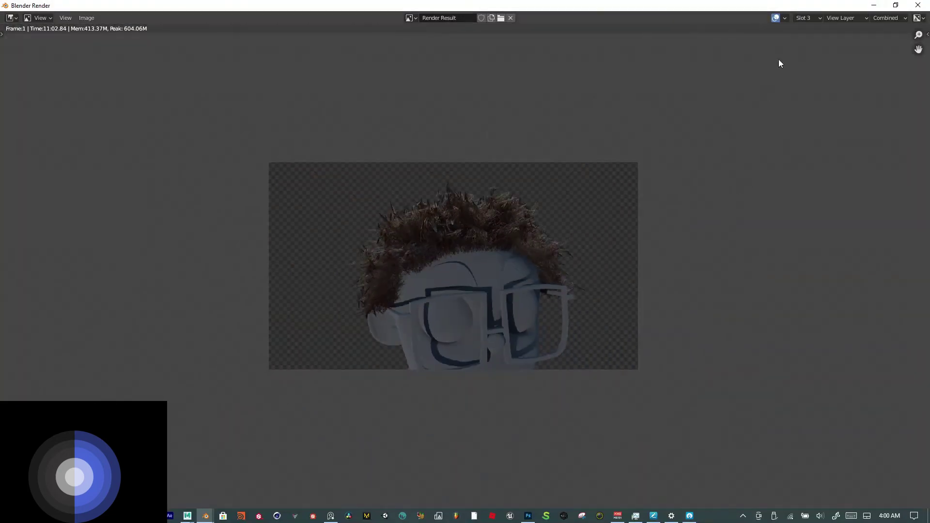
pyautogui.click(874, 5)
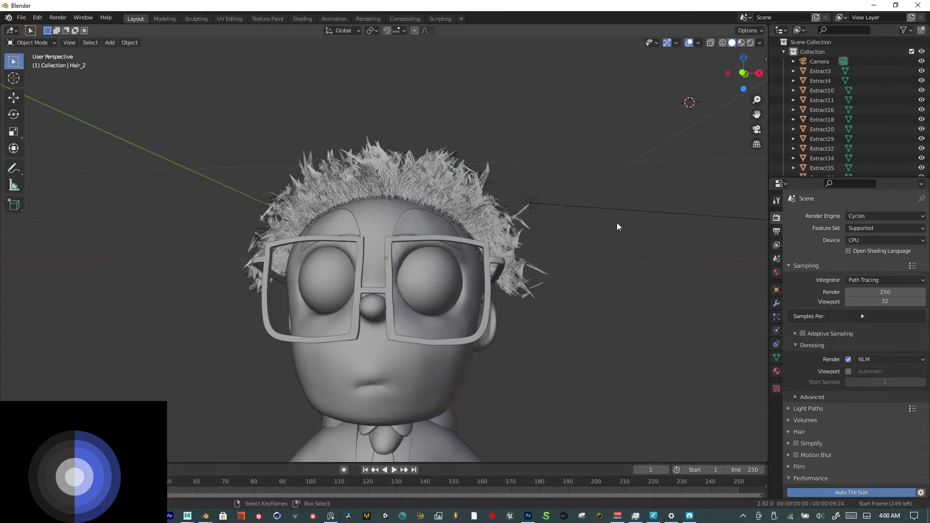
# Show the viewport objects in random colors, hide the overlays and inspect the full character from several angles.
pyautogui.moveTo(610, 228)
pyautogui.mouseDown(button='middle')
pyautogui.moveTo(179, 232)
pyautogui.moveTo(635, 270)
pyautogui.moveTo(598, 253)
pyautogui.moveTo(630, 227)
pyautogui.mouseUp(button='middle')
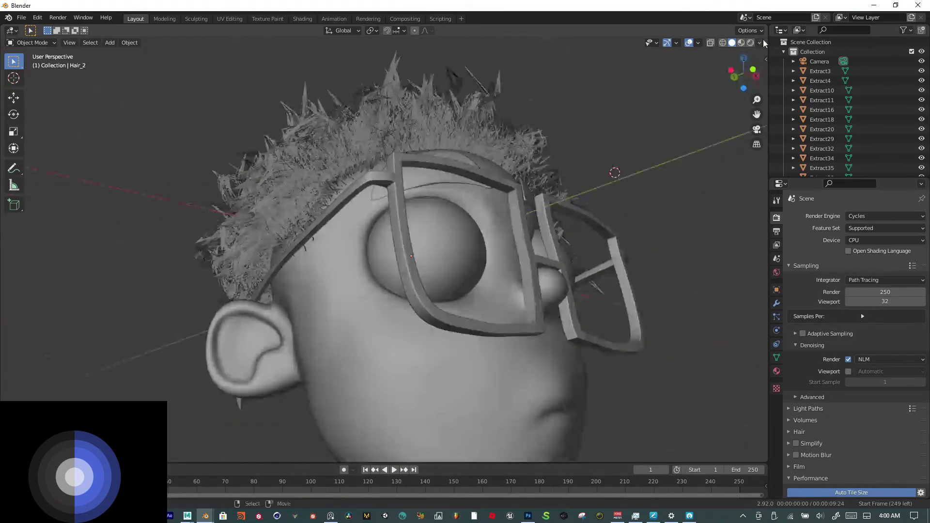
pyautogui.click(761, 43)
pyautogui.click(752, 174)
pyautogui.moveTo(581, 208)
pyautogui.mouseDown(button='middle')
pyautogui.moveTo(339, 304)
pyautogui.moveTo(662, 276)
pyautogui.moveTo(435, 260)
pyautogui.moveTo(428, 272)
pyautogui.moveTo(534, 278)
pyautogui.moveTo(617, 144)
pyautogui.mouseUp(button='middle')
pyautogui.click(689, 43)
pyautogui.moveTo(557, 111); pyautogui.dragTo(422, 238, button='middle')
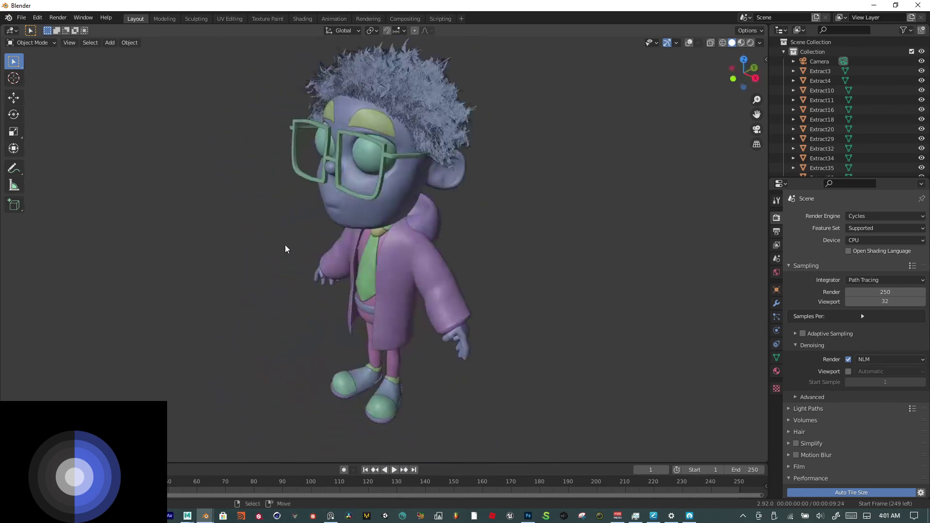
pyautogui.moveTo(319, 216); pyautogui.dragTo(546, 279, button='middle')
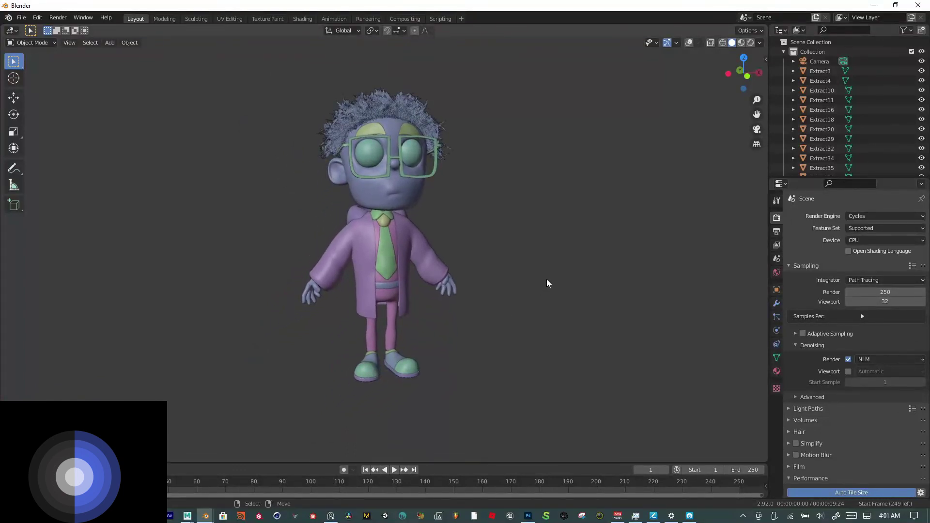